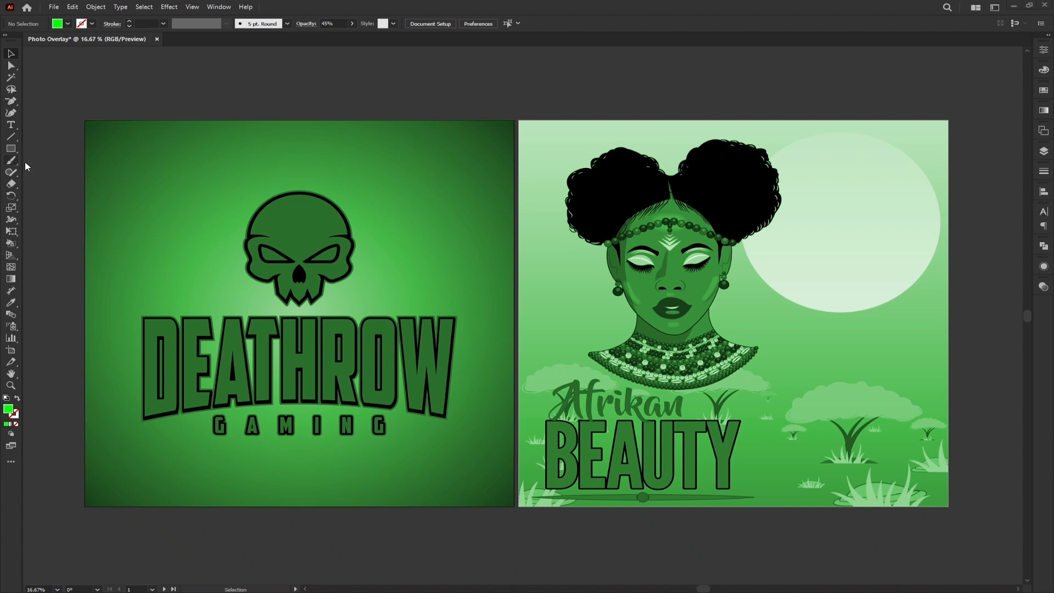
# - Create a new 1920 × 1920 px RGB document named Overlay
pyautogui.click(56, 8)
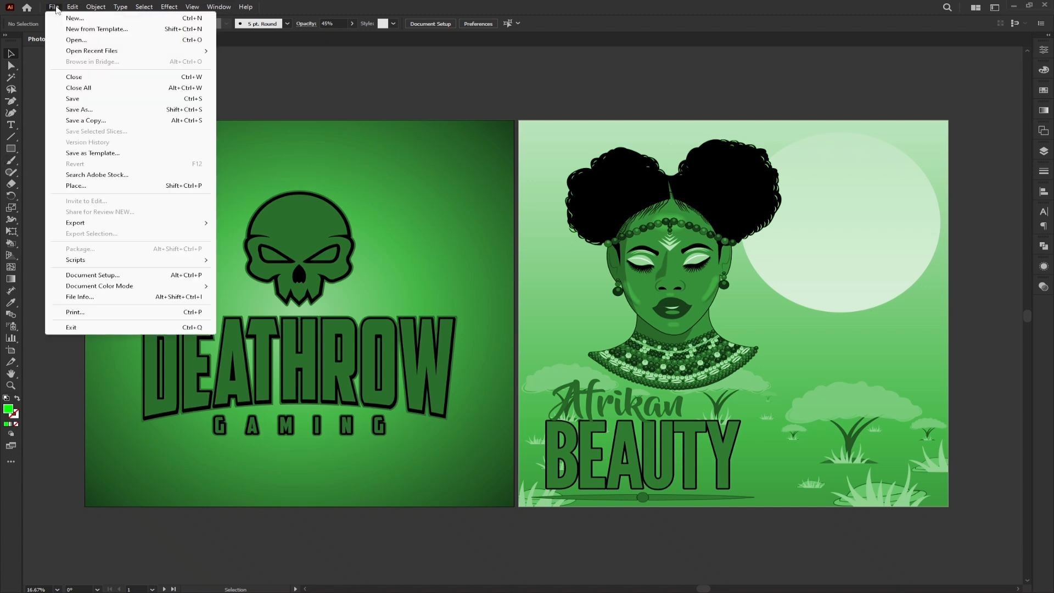
pyautogui.click(158, 21)
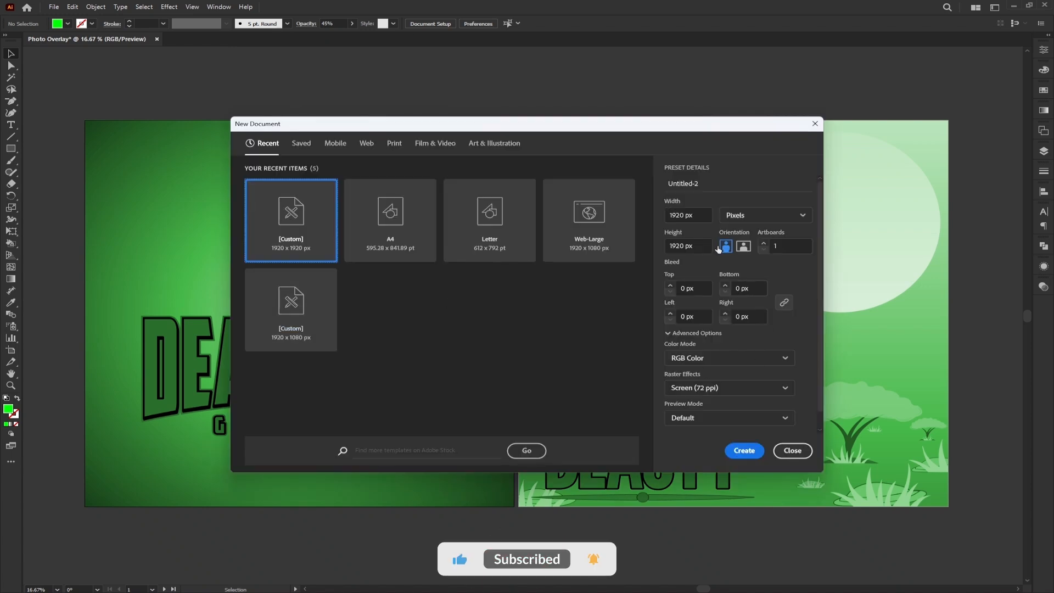
pyautogui.click(712, 184)
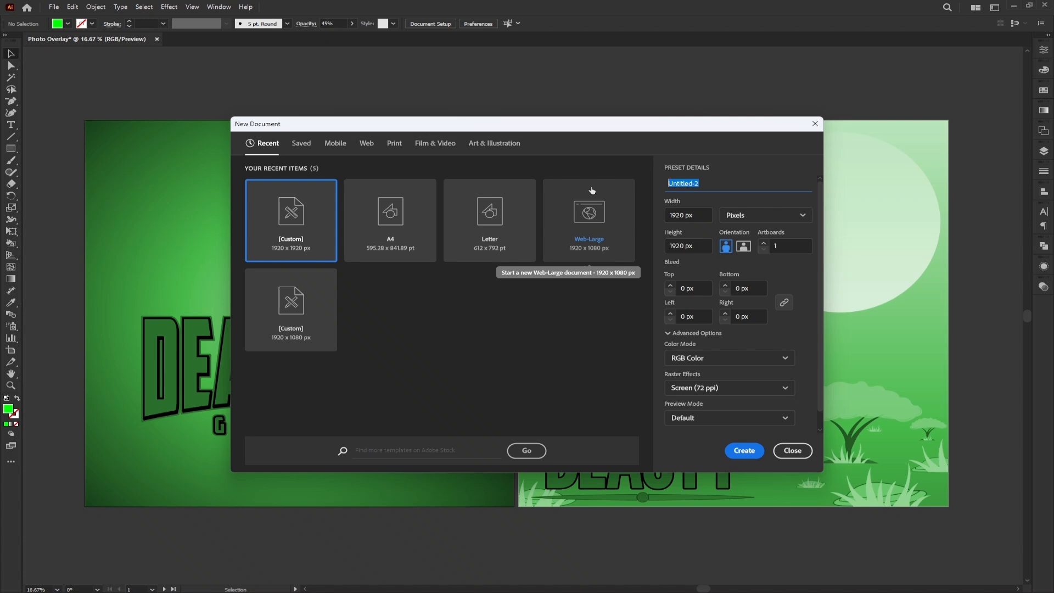
pyautogui.write('Overlay')
pyautogui.click(745, 454)
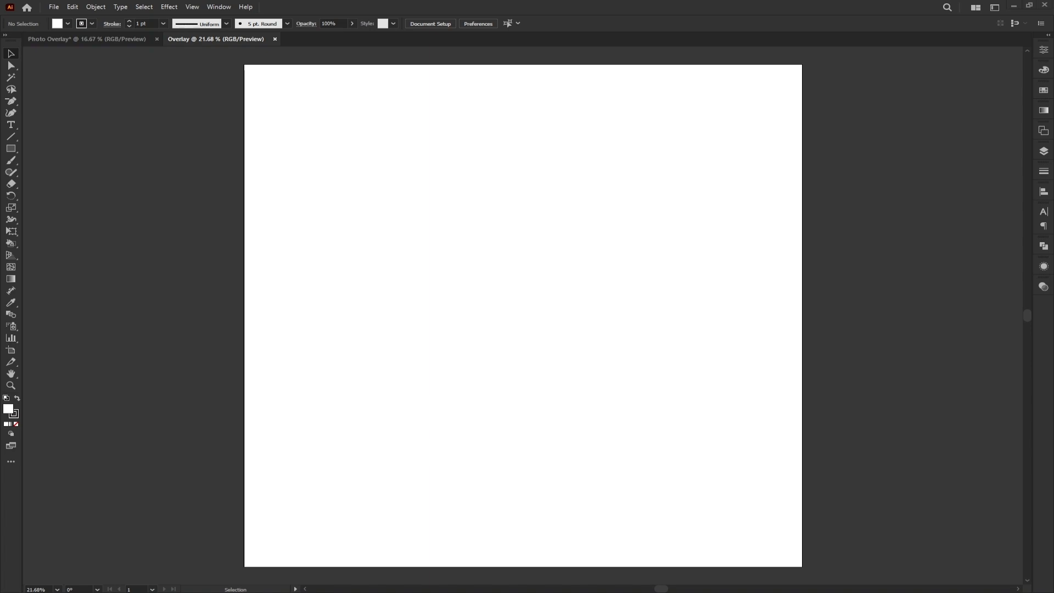
# - Place Afrikan Beauty.png into the document and centre it horizontally and vertically on the artboard
pyautogui.moveTo(148, 262); pyautogui.dragTo(475, 264)
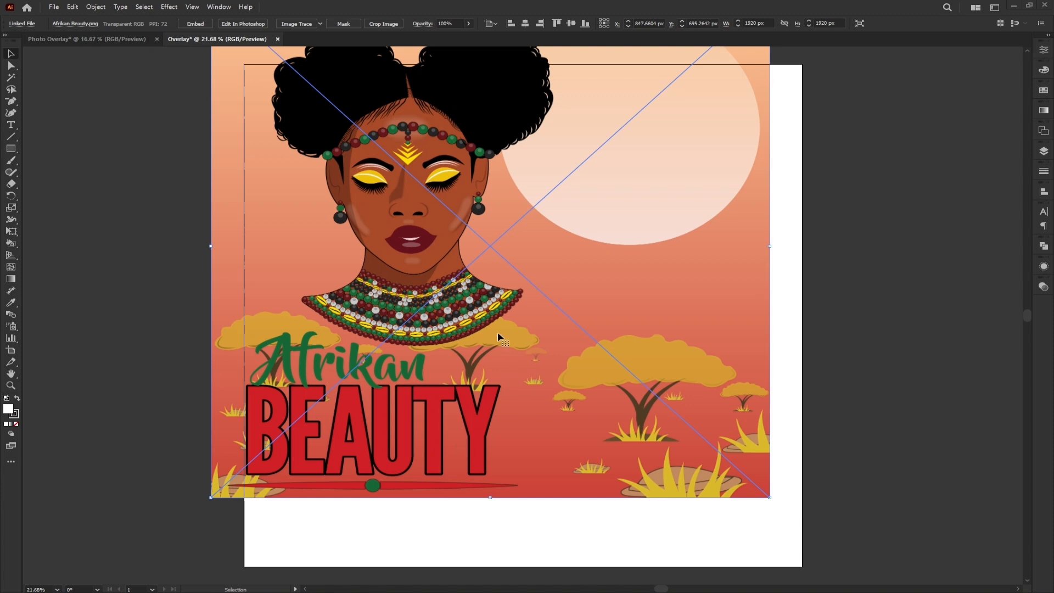
pyautogui.click(525, 23)
pyautogui.click(571, 23)
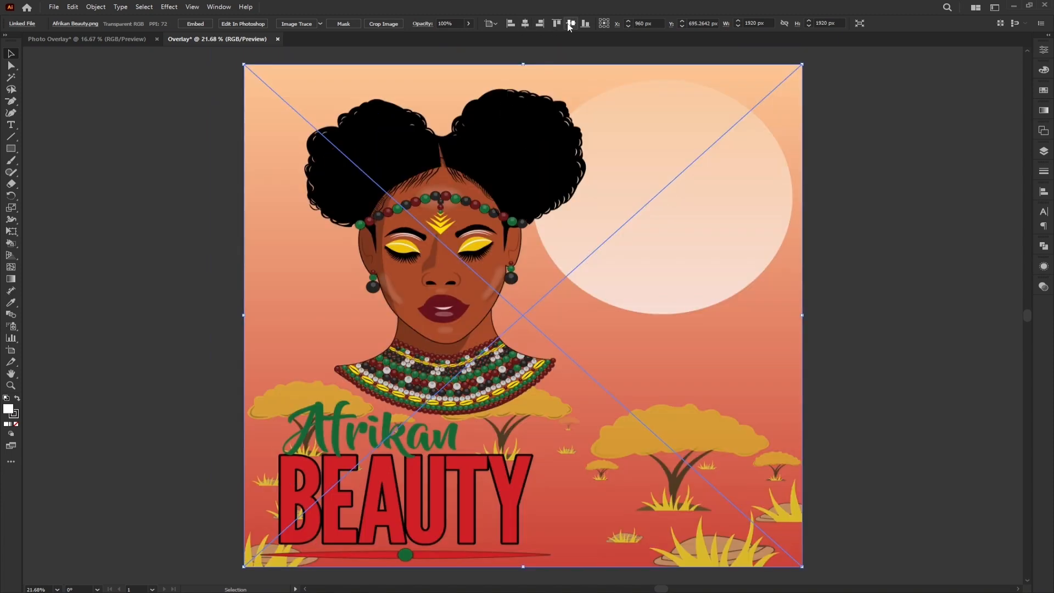
pyautogui.click(168, 293)
pyautogui.click(446, 259)
pyautogui.click(75, 12)
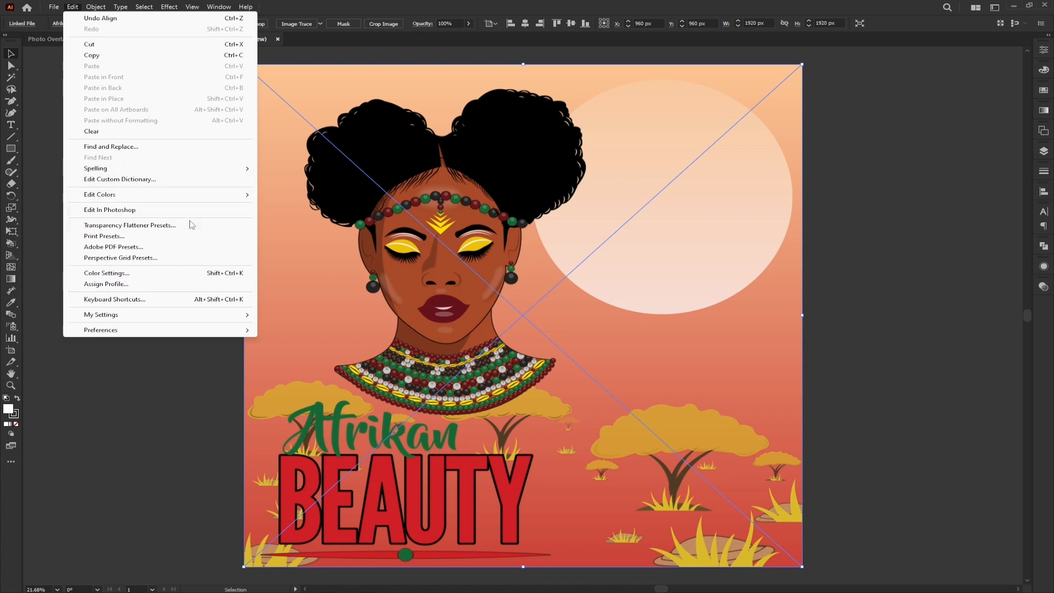
pyautogui.moveTo(130, 198)
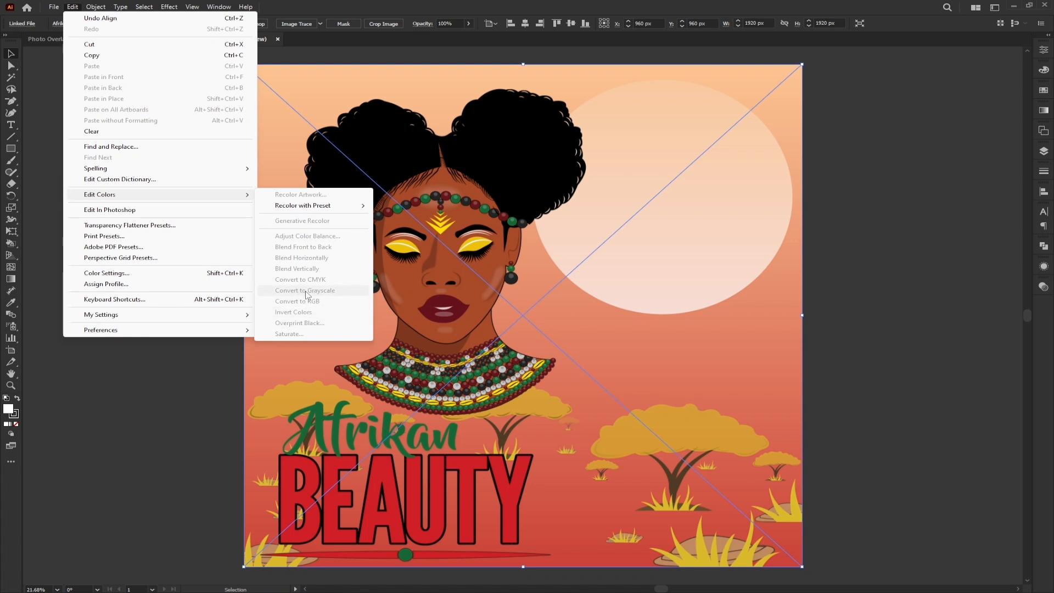
pyautogui.moveTo(91, 11)
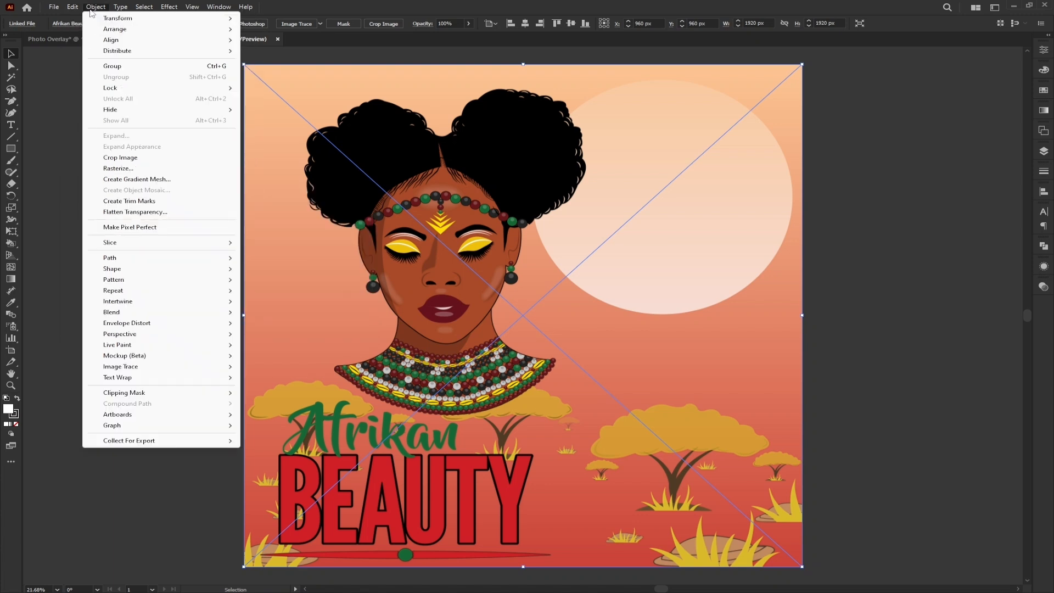
pyautogui.click(95, 7)
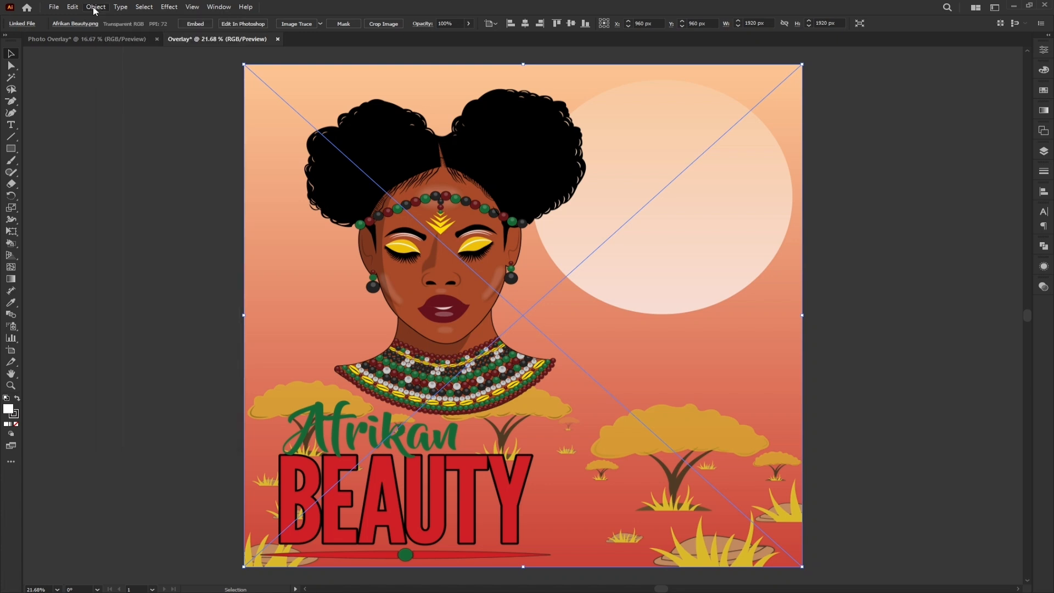
# - Rasterize the placed image with the Grayscale color model, 72 ppi resolution and a white background
pyautogui.click(95, 8)
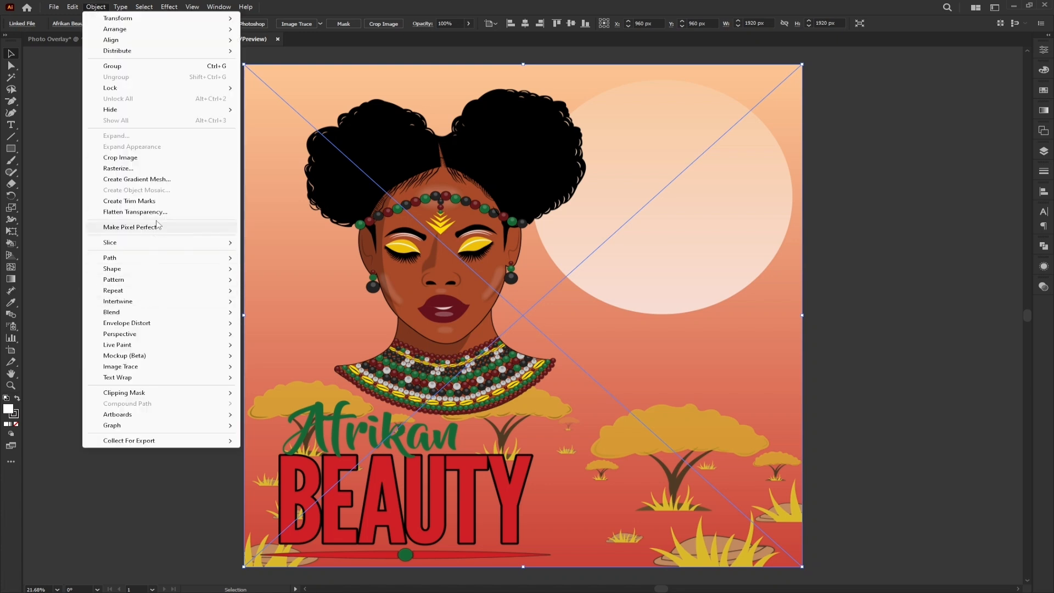
pyautogui.click(123, 172)
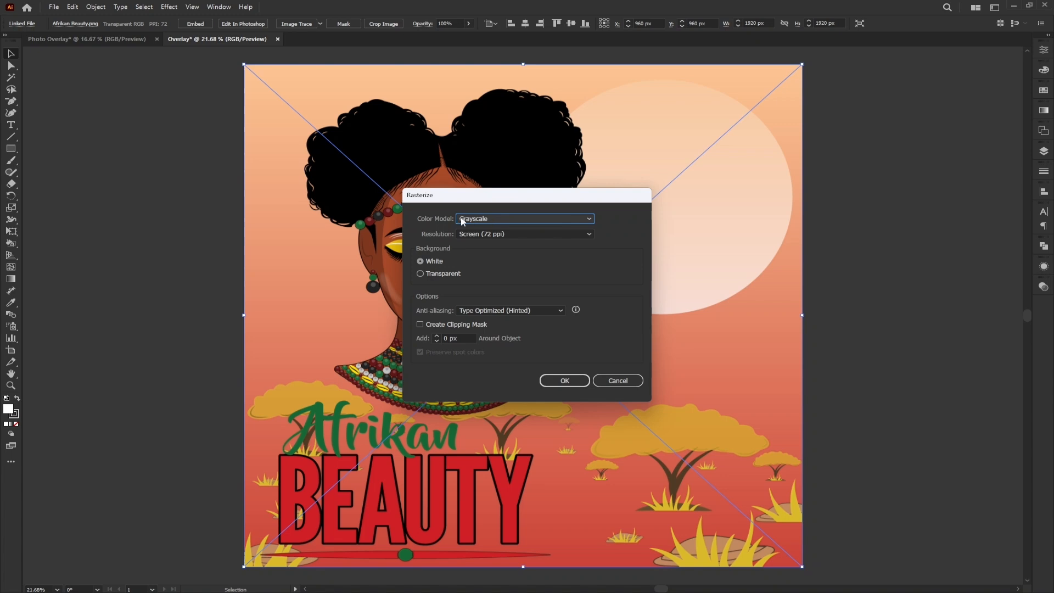
pyautogui.click(557, 382)
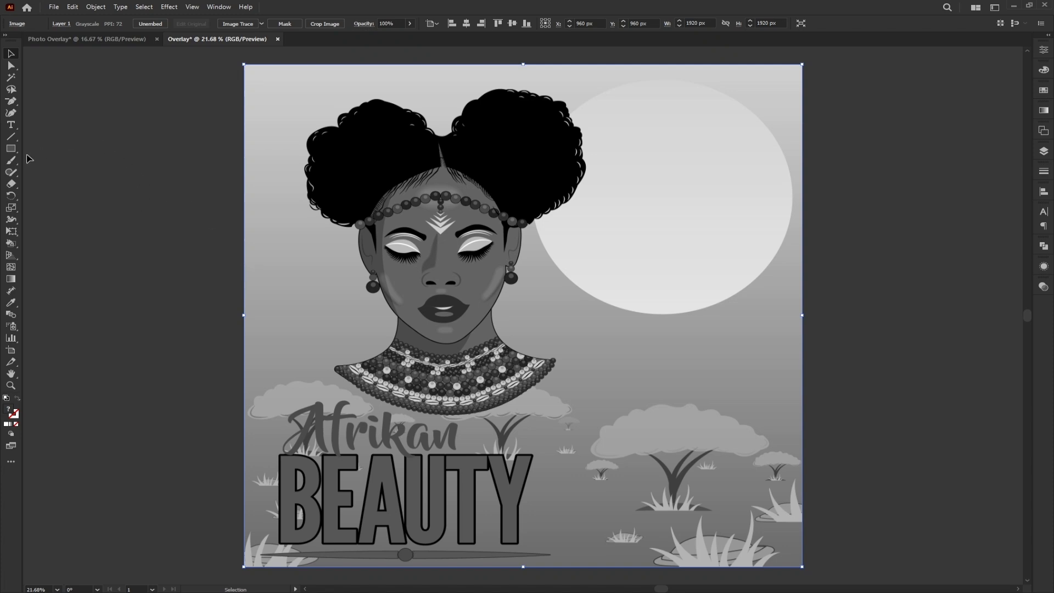
# - Cover the whole artboard with a 1920 × 1920 px rectangle and fill it with bright green #00E51B
pyautogui.click(11, 149)
pyautogui.moveTo(246, 65); pyautogui.dragTo(802, 566)
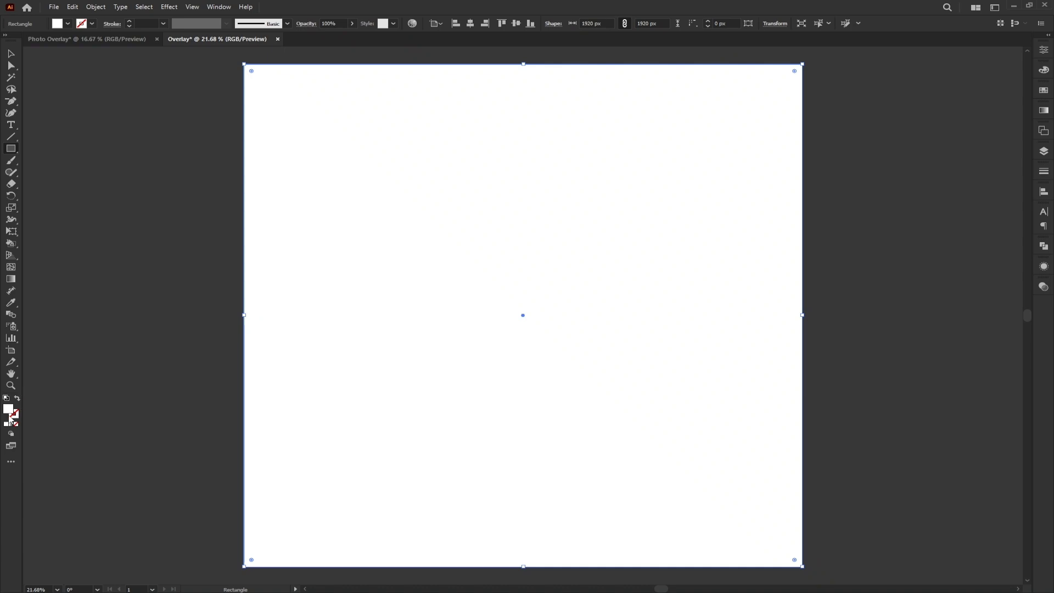
pyautogui.doubleClick(10, 415)
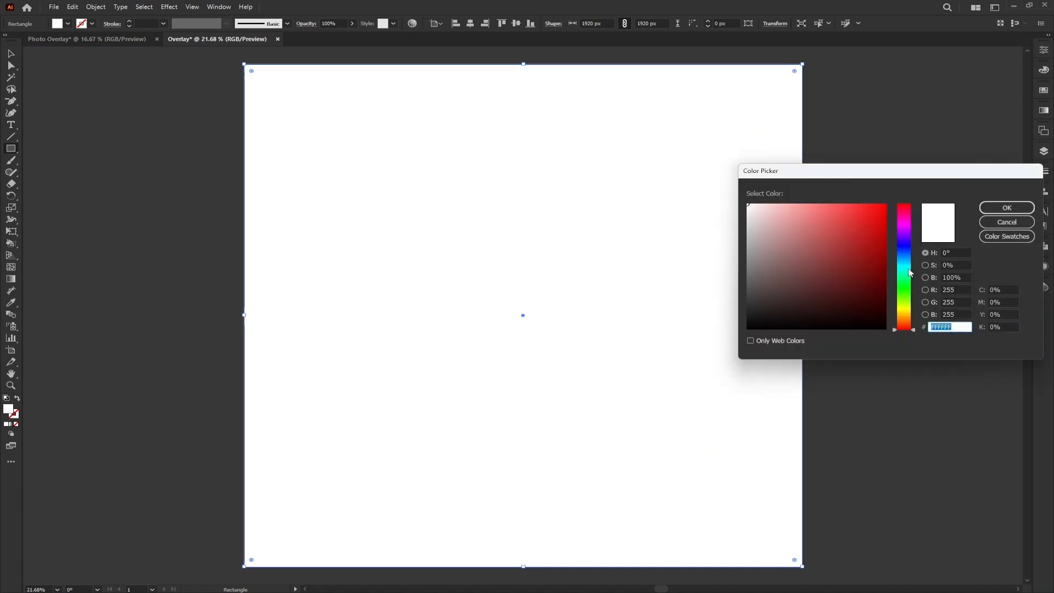
pyautogui.click(910, 286)
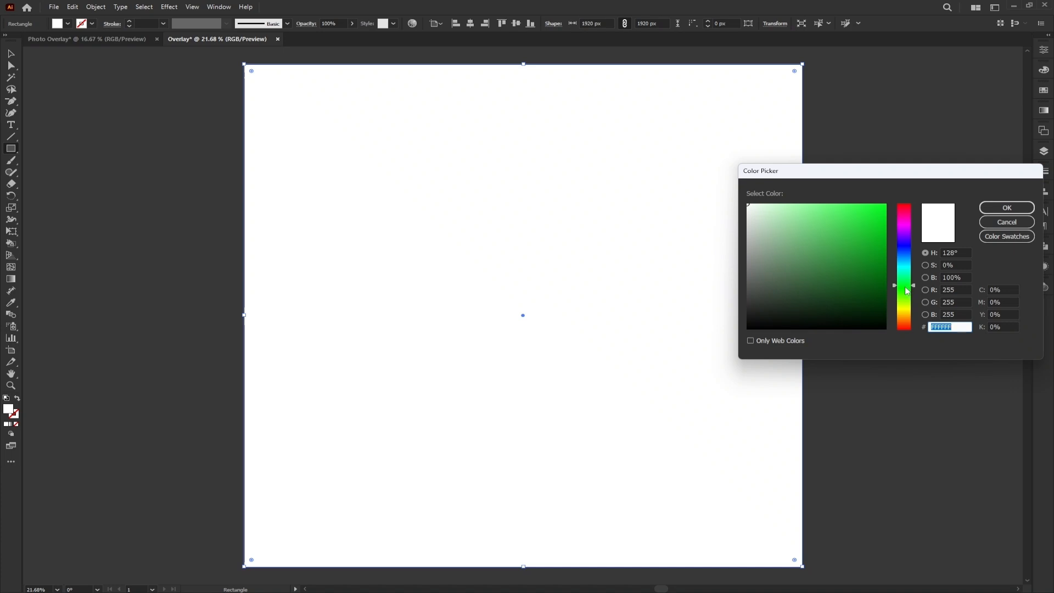
pyautogui.moveTo(878, 233); pyautogui.dragTo(890, 216)
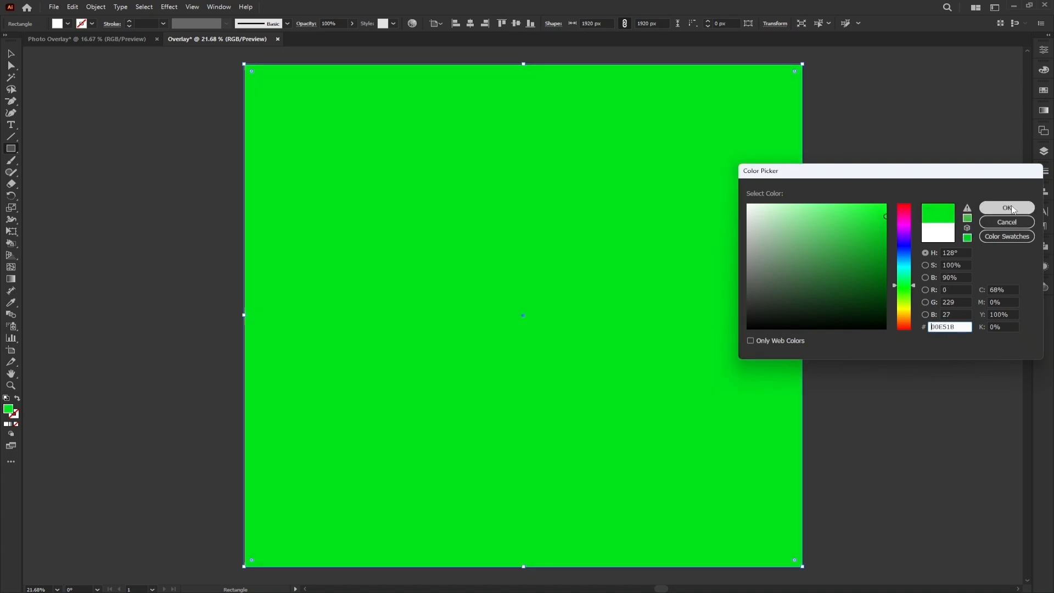
pyautogui.click(1008, 207)
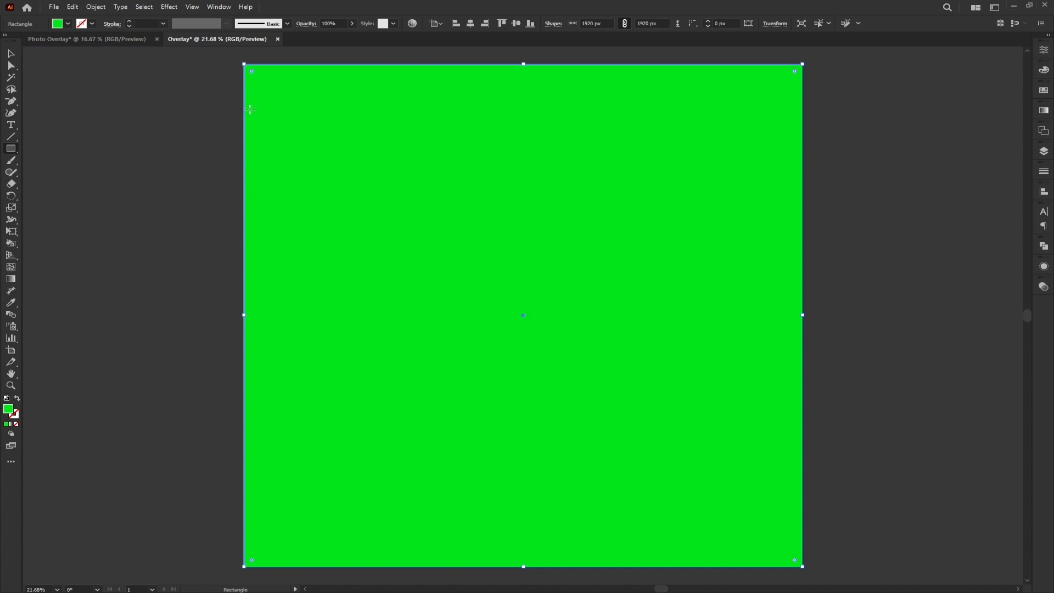
# - Change the green rectangle's transparency blending mode to Overlay
pyautogui.click(219, 7)
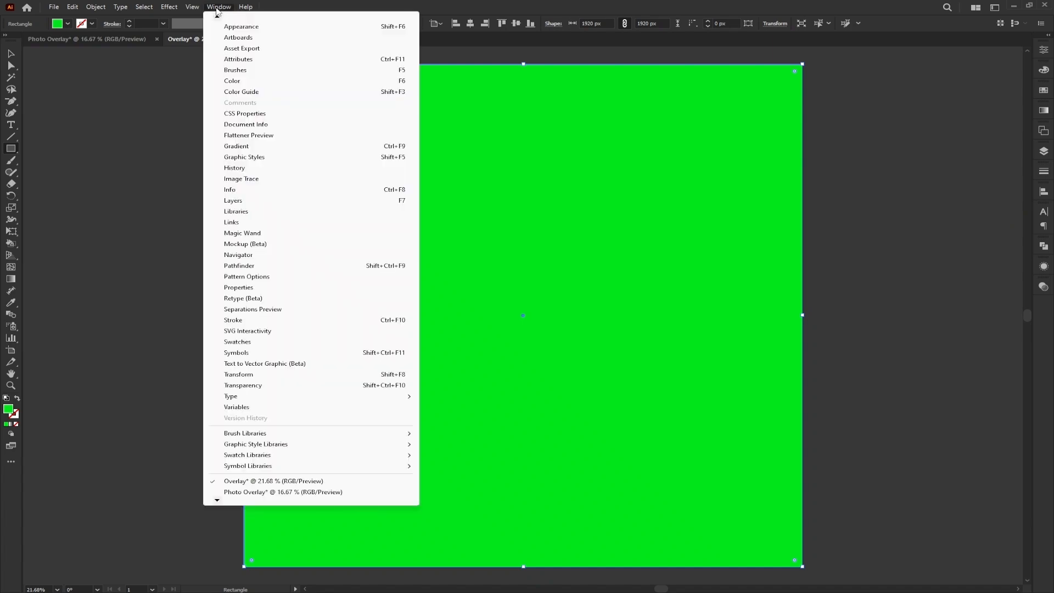
pyautogui.scroll(-1, 235, 503)
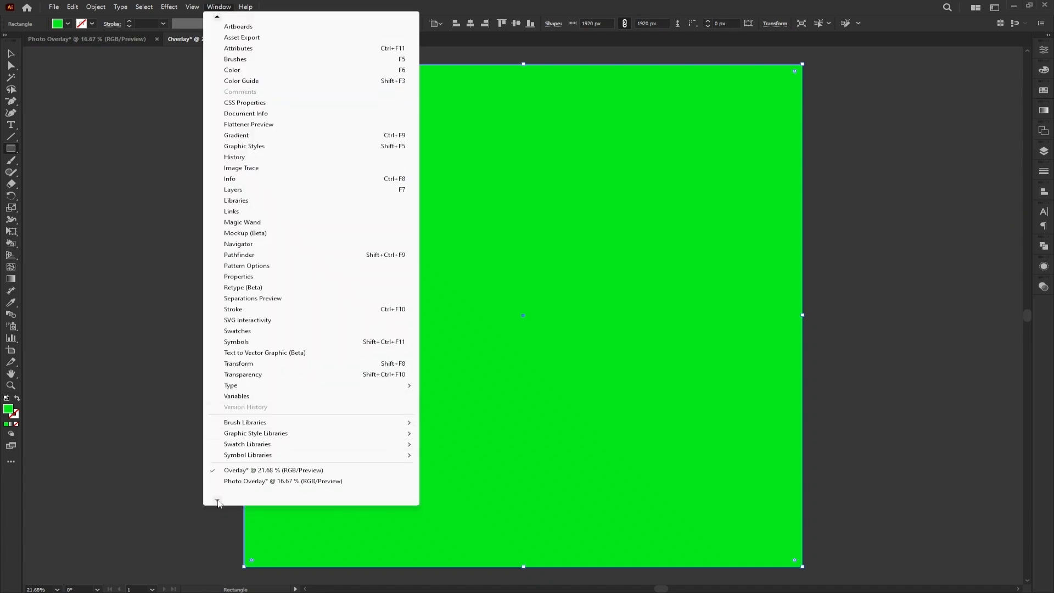
pyautogui.click(261, 375)
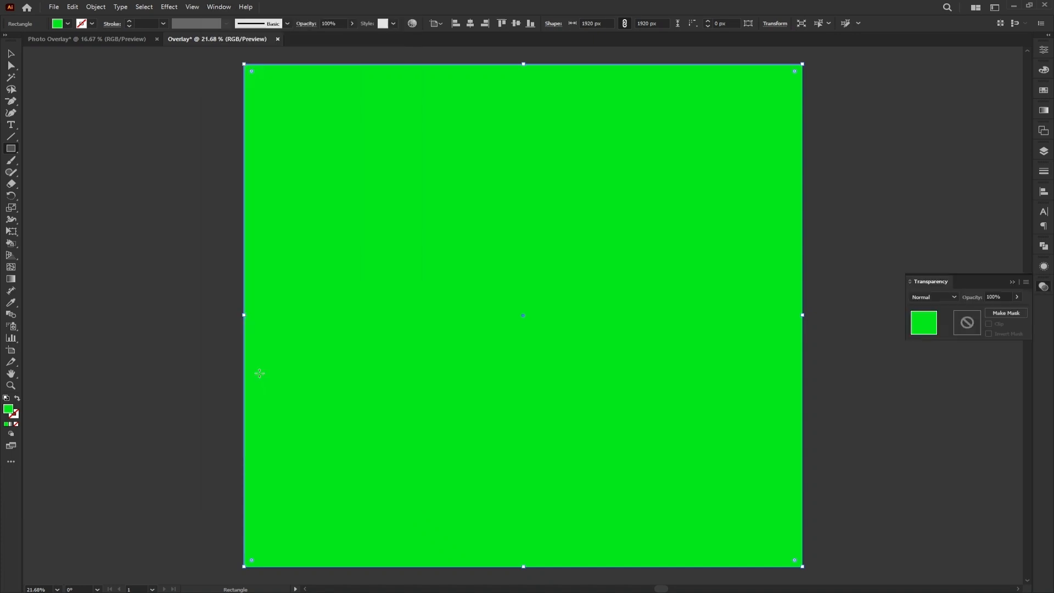
pyautogui.click(928, 297)
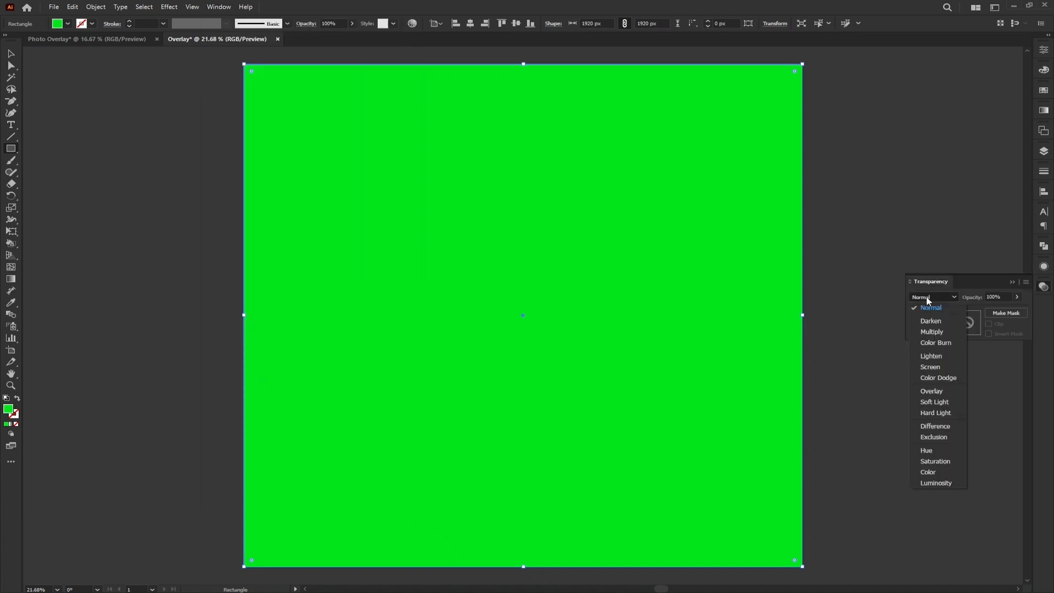
pyautogui.click(932, 392)
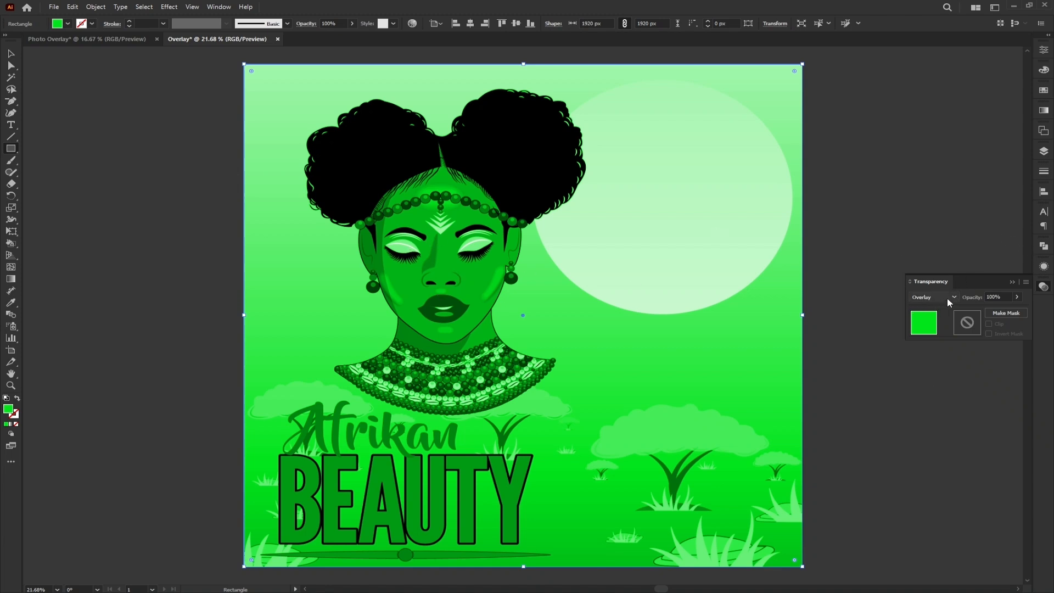
# - Set the green overlay rectangle's opacity to 50%
pyautogui.click(1009, 297)
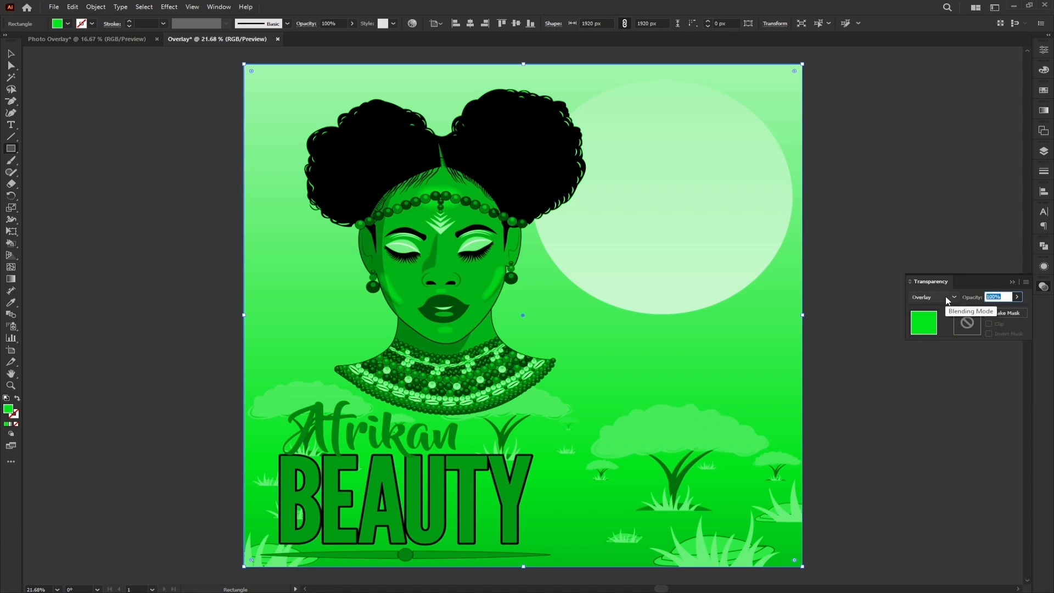
pyautogui.write('45')
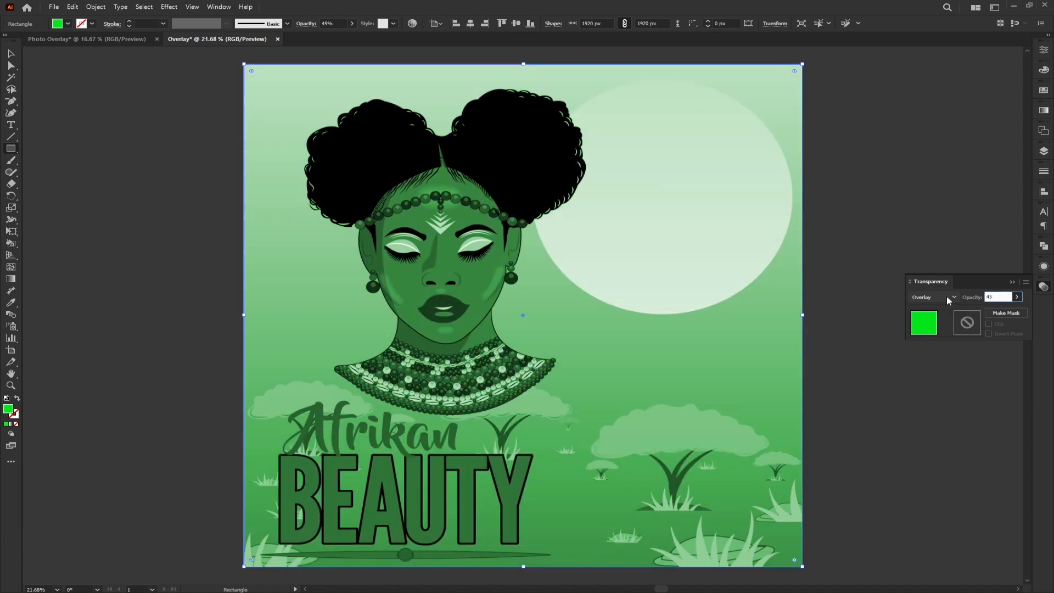
pyautogui.press('BackSpace')
pyautogui.write('50')
pyautogui.press('Return')
pyautogui.click(931, 421)
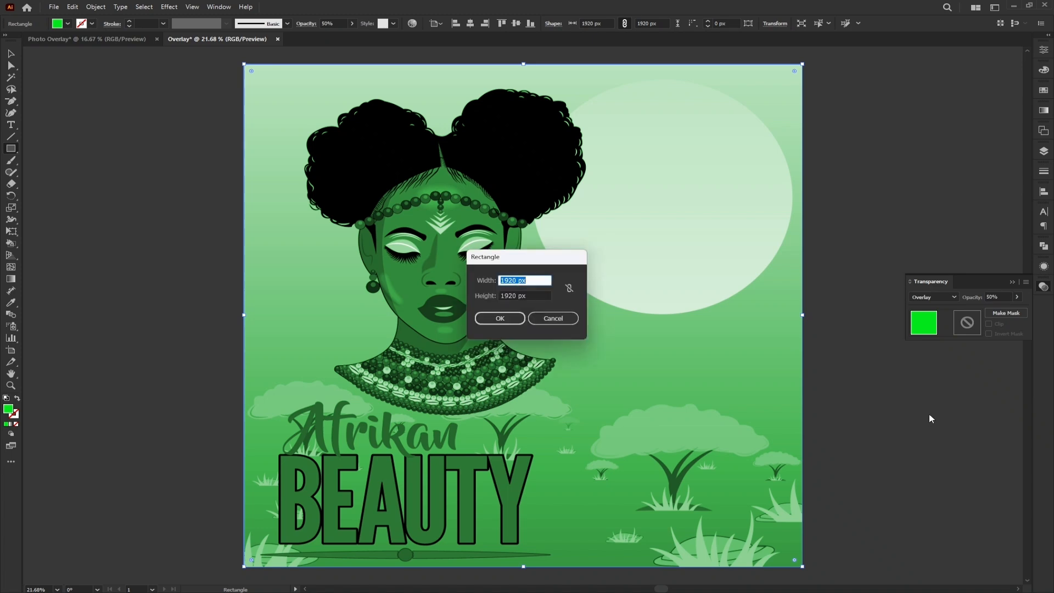
pyautogui.click(553, 318)
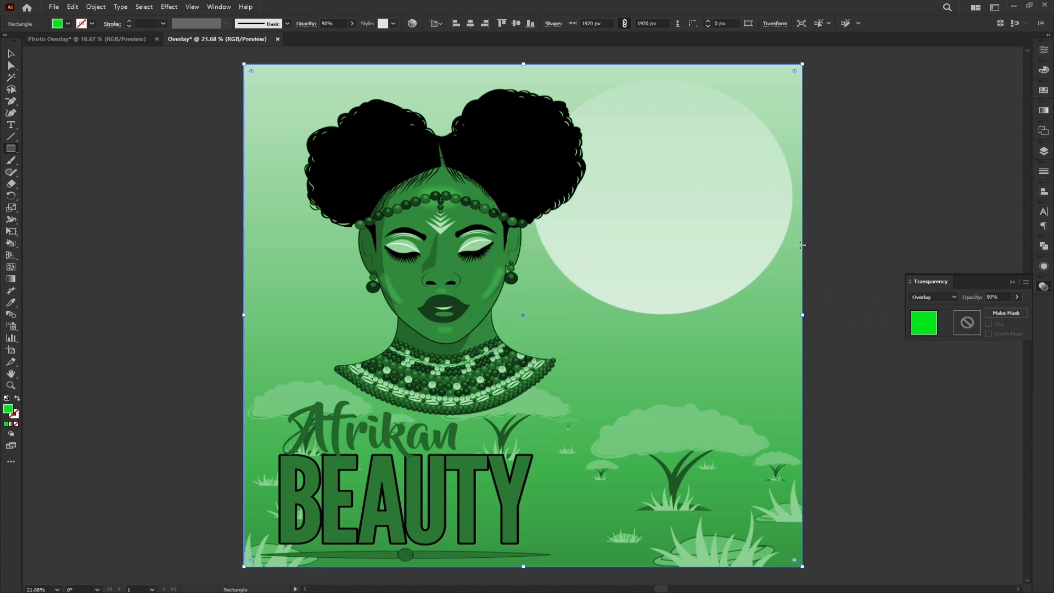
# - Preview several hues for the green overlay rectangle's fill and set its colour to red #E20000
pyautogui.click(11, 53)
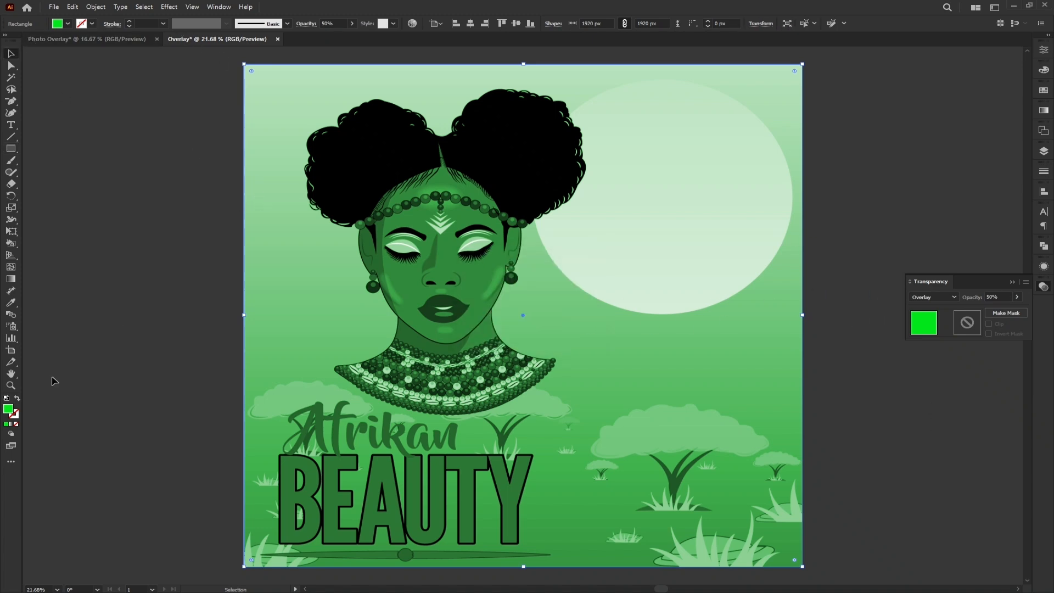
pyautogui.doubleClick(9, 410)
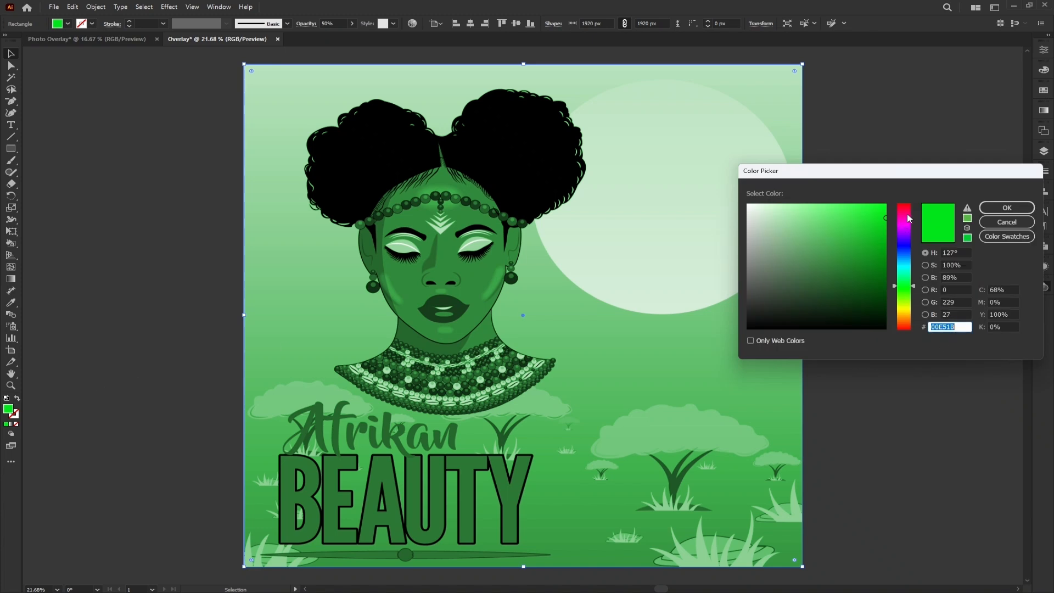
pyautogui.moveTo(908, 213); pyautogui.dragTo(913, 196)
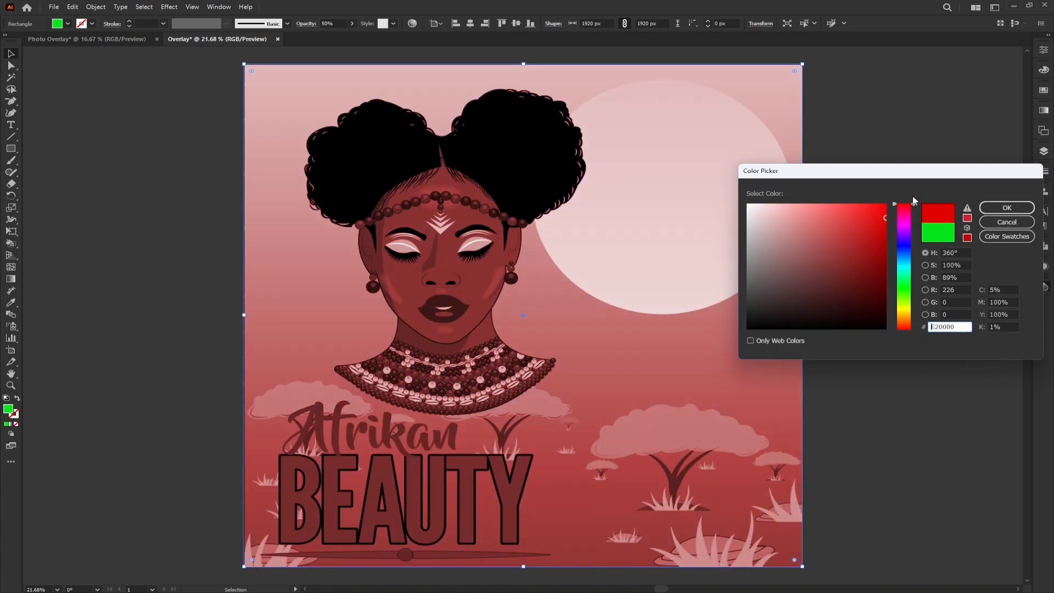
pyautogui.click(908, 229)
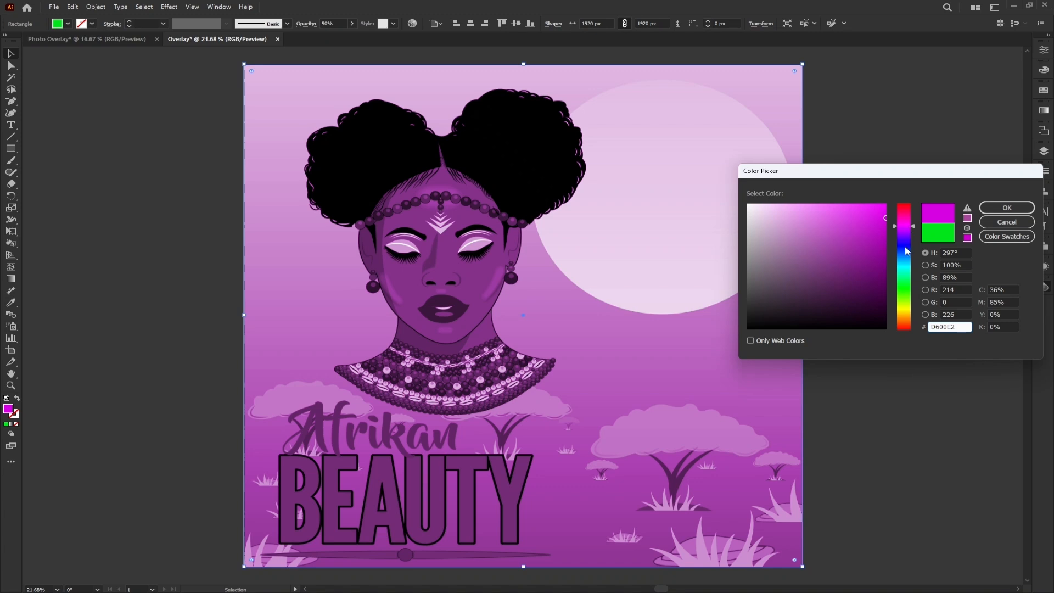
pyautogui.click(905, 249)
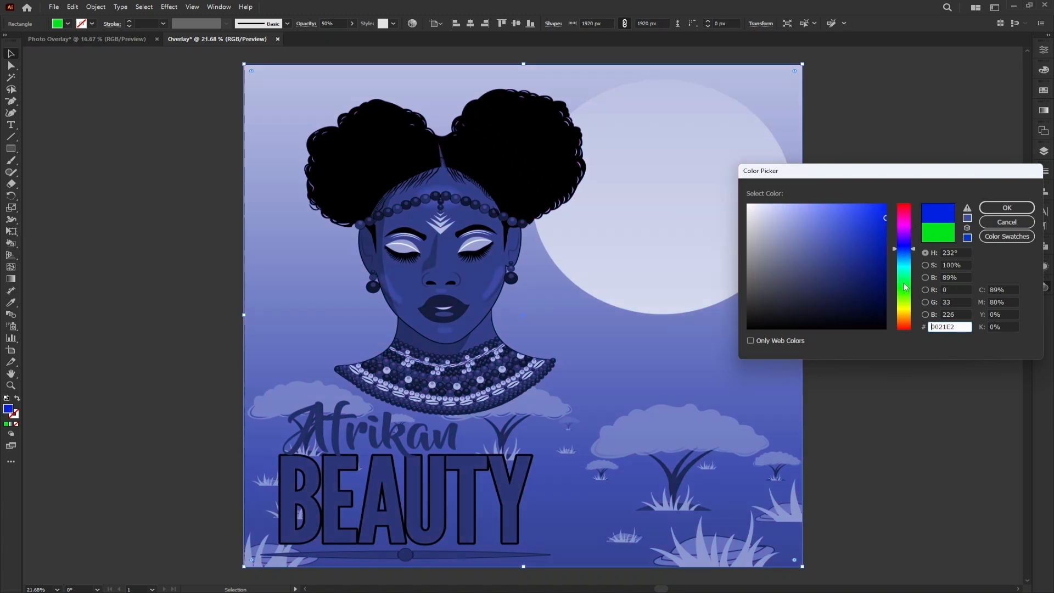
pyautogui.click(909, 270)
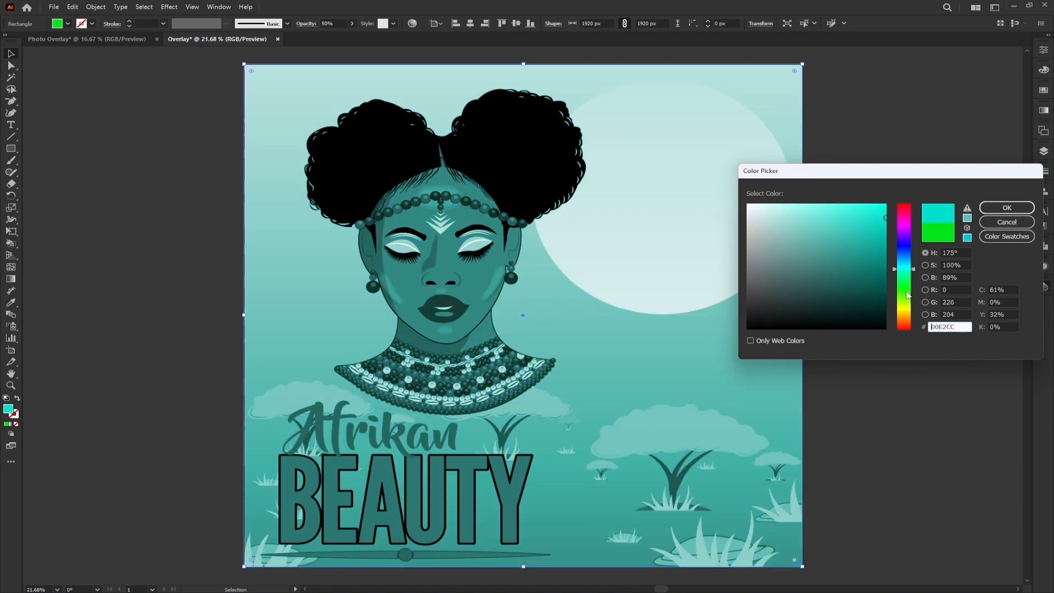
pyautogui.click(906, 286)
pyautogui.click(906, 308)
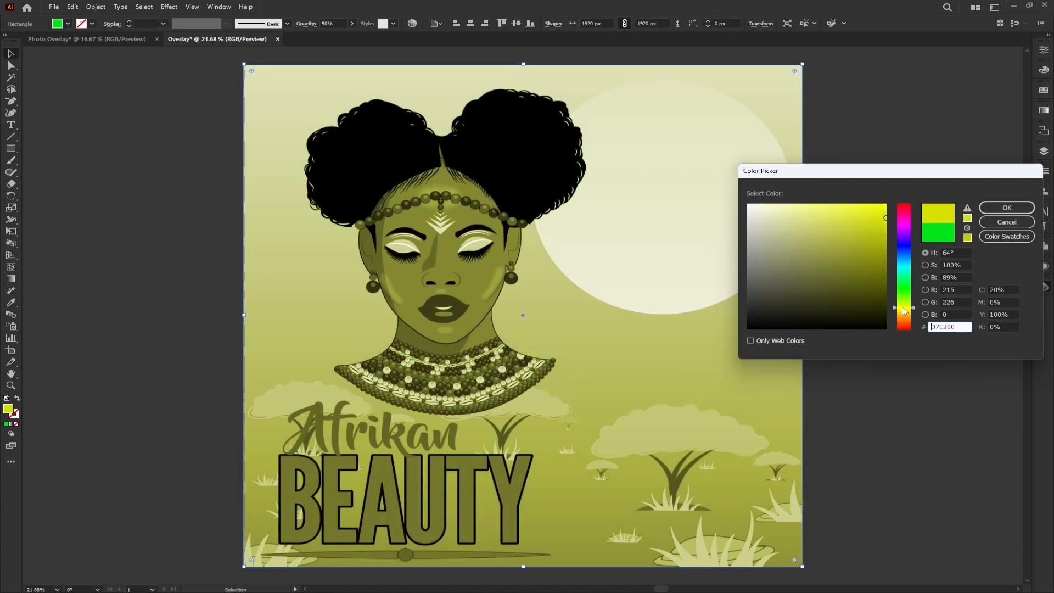
pyautogui.click(905, 318)
pyautogui.click(906, 329)
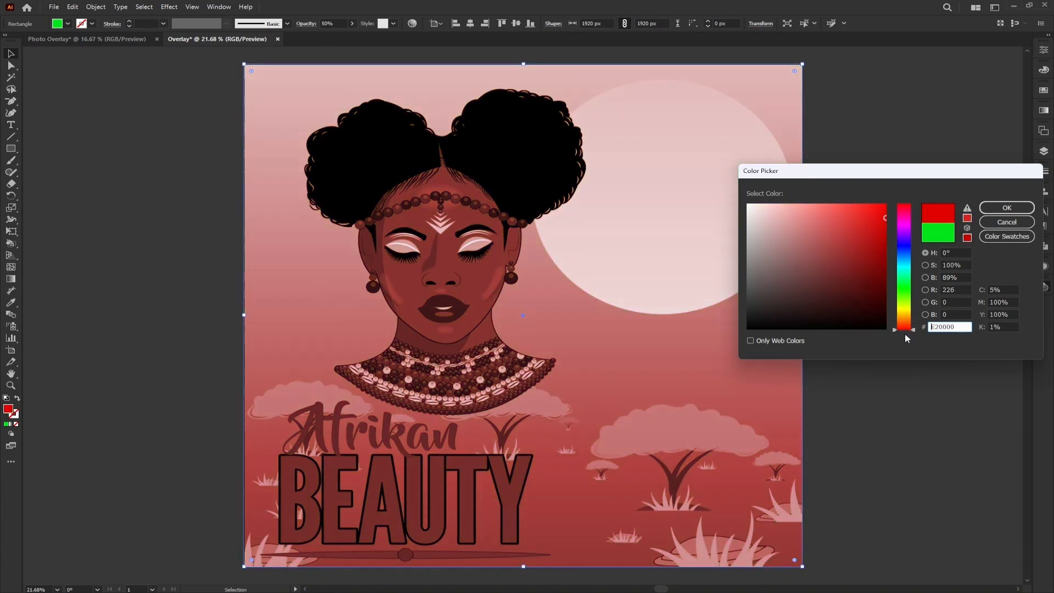
pyautogui.click(1007, 208)
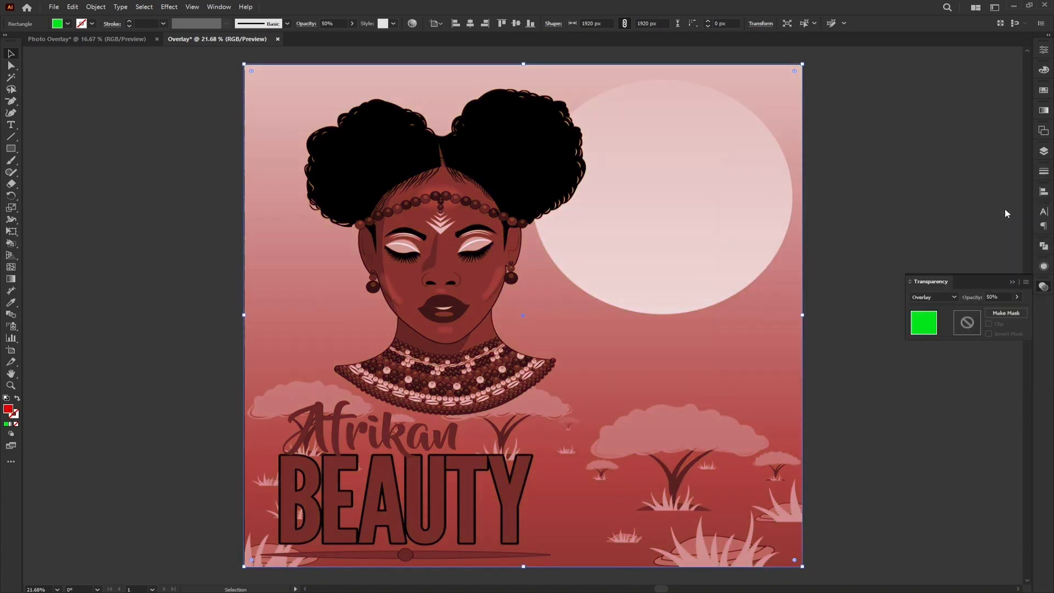
# - Add a second artboard beside the finished Afrikan Beauty artboard
pyautogui.click(1012, 283)
pyautogui.moveTo(935, 467); pyautogui.dragTo(725, 467)
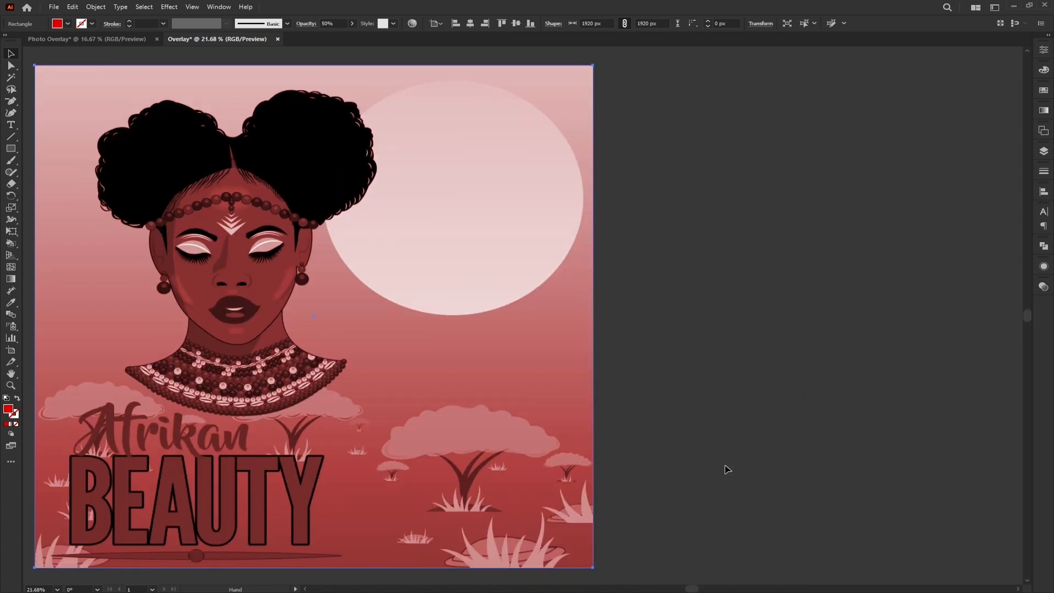
pyautogui.click(1045, 132)
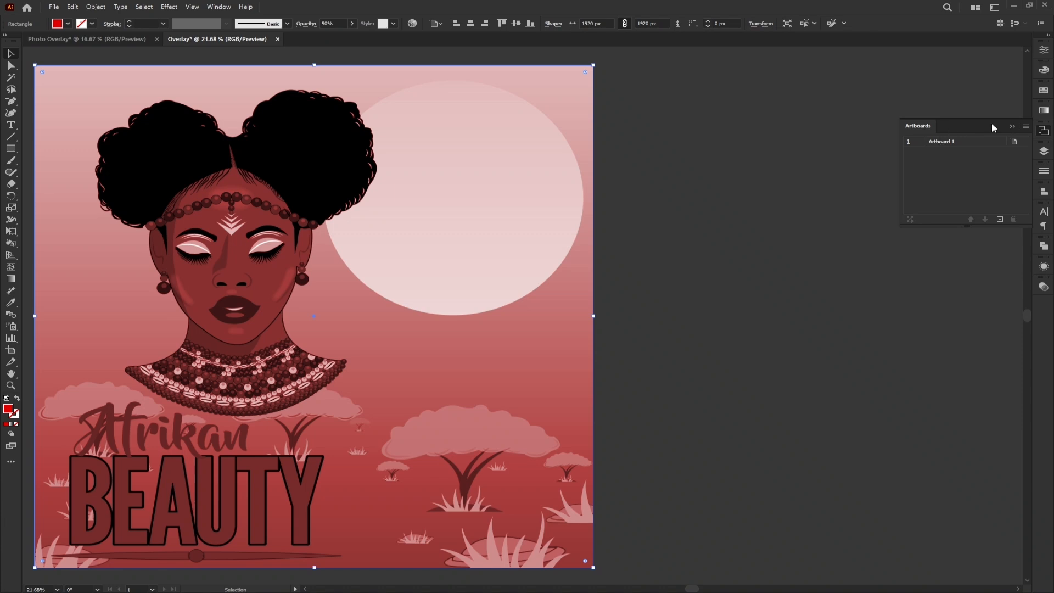
pyautogui.click(999, 219)
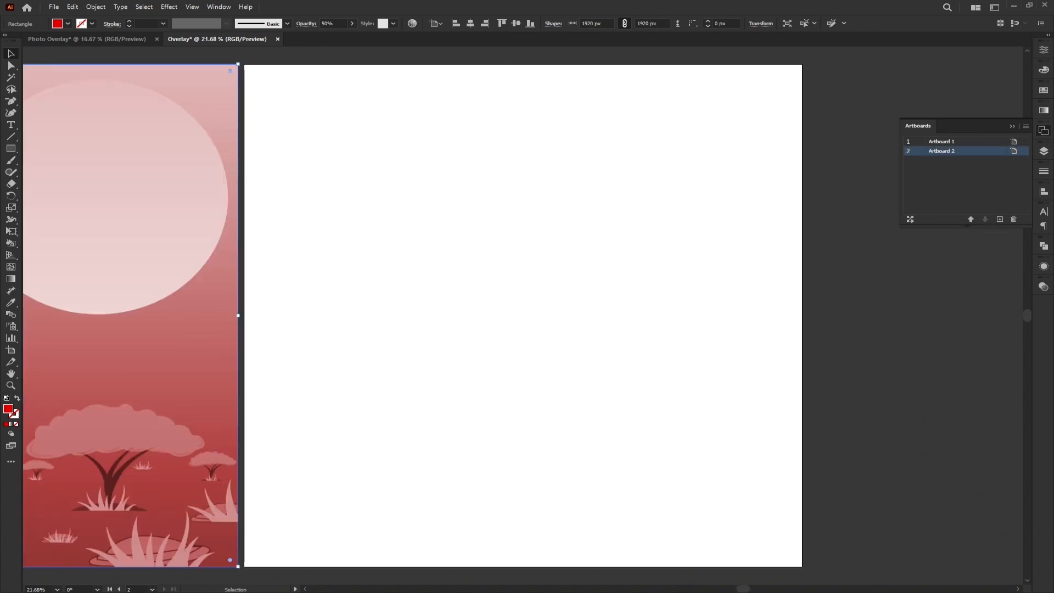
# - Place the DeathRow Red.png image on the second artboard and centre it both horizontally and vertically
pyautogui.moveTo(0, 222); pyautogui.dragTo(524, 257)
pyautogui.click(463, 262)
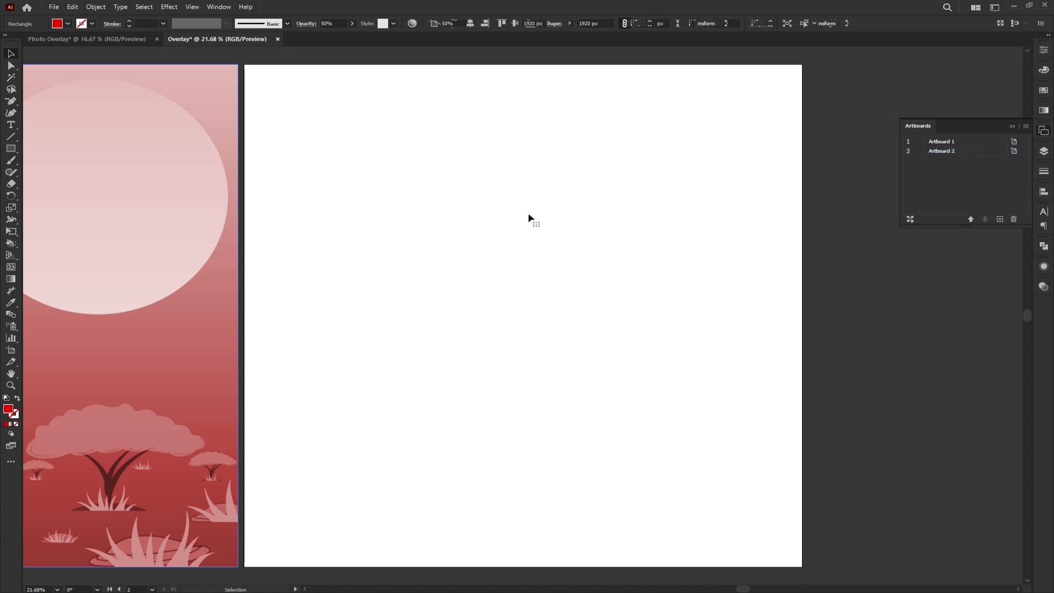
pyautogui.click(539, 226)
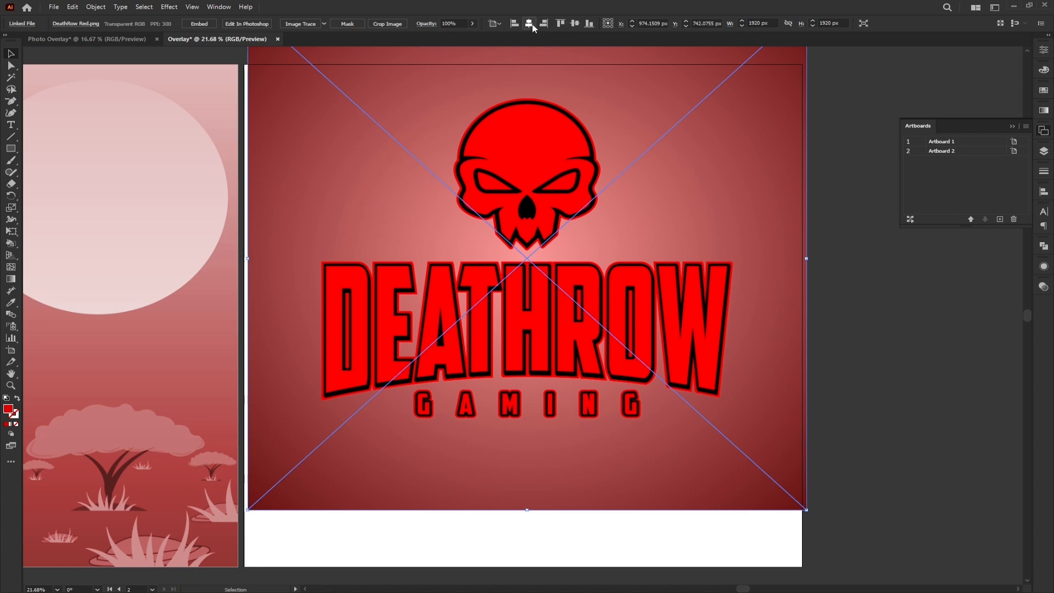
pyautogui.click(575, 25)
pyautogui.click(843, 248)
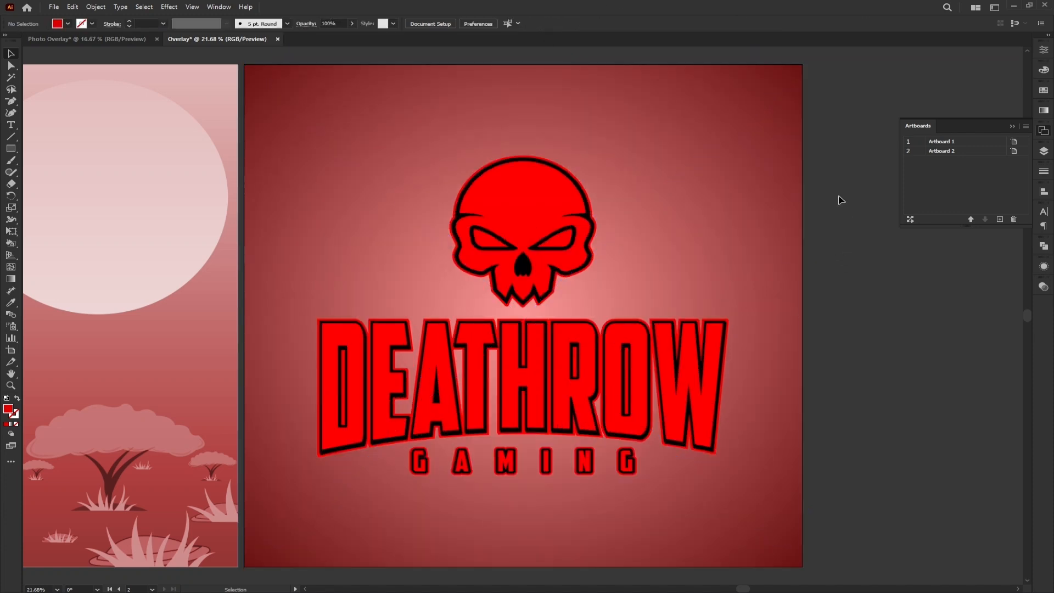
# - Check the Edit Colors commands, including Convert to Grayscale, for the placed DeathRow image
pyautogui.click(508, 223)
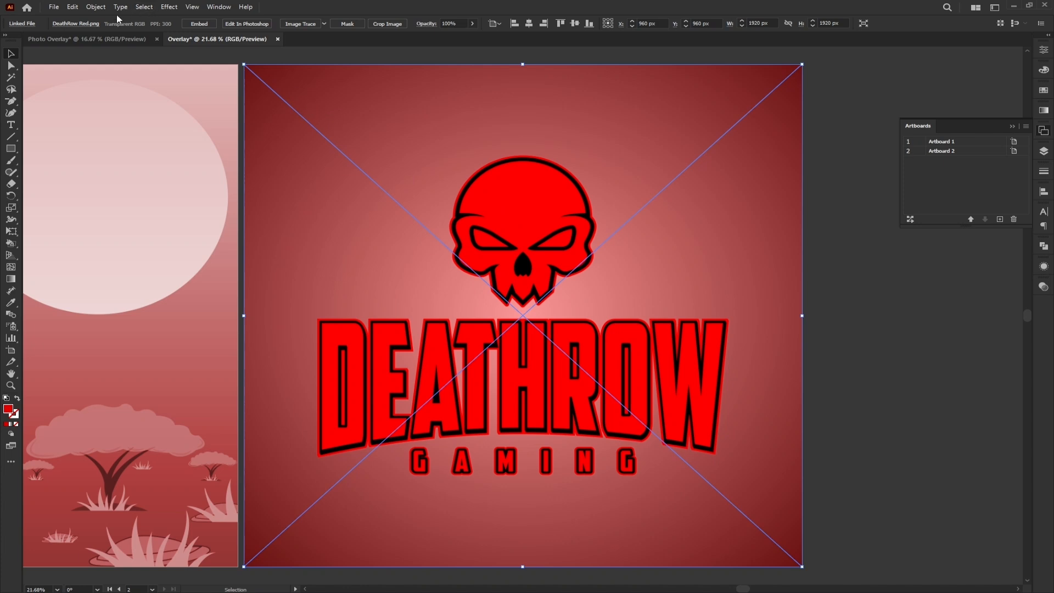
pyautogui.click(71, 7)
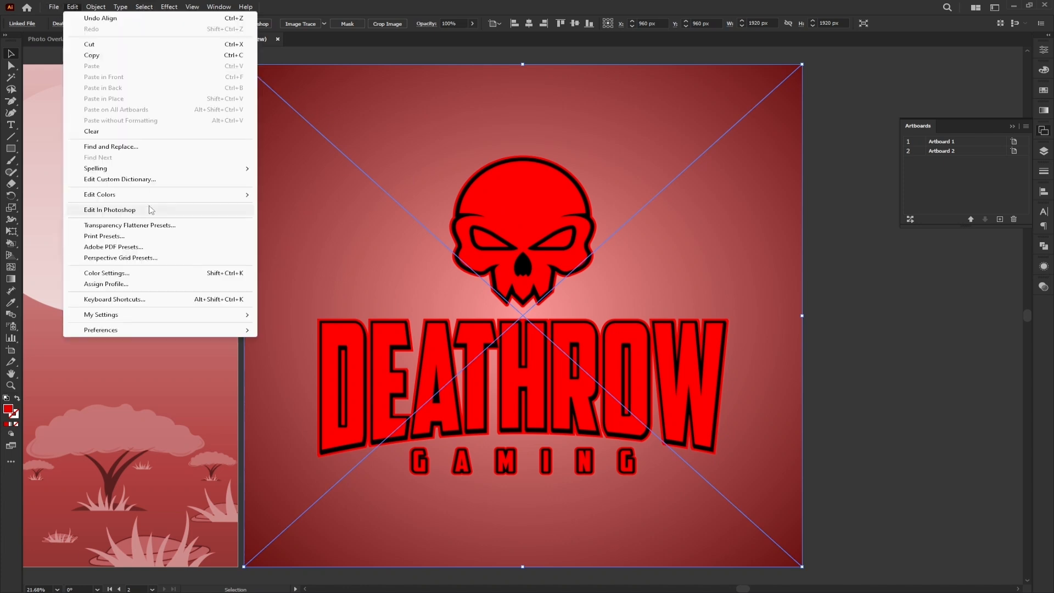
pyautogui.moveTo(159, 197)
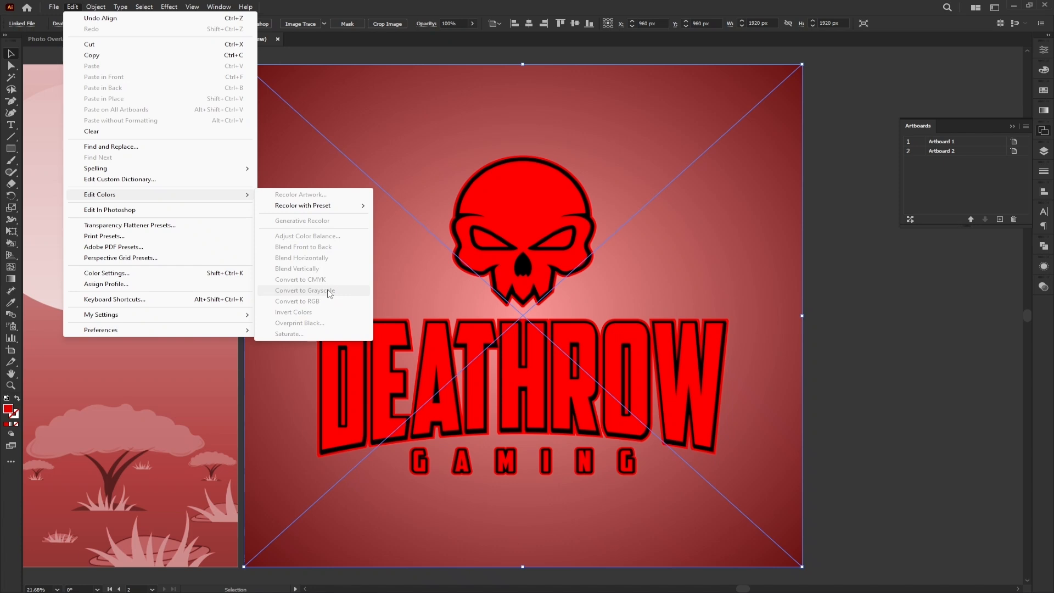
pyautogui.click(823, 248)
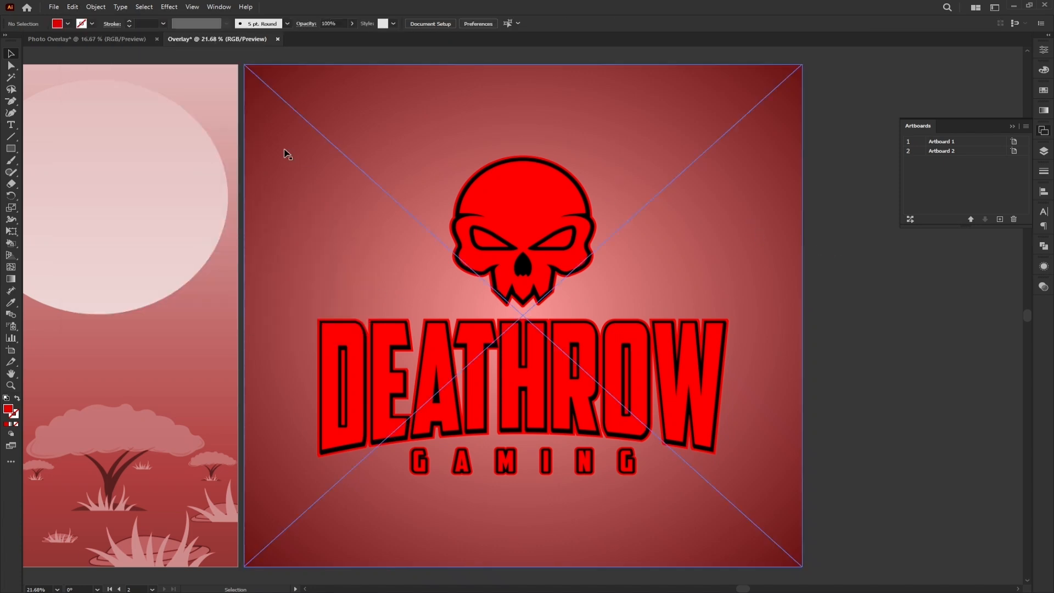
# - Rasterize the placed DeathRow image with the Grayscale color model, 72 ppi resolution and a white background
pyautogui.click(449, 181)
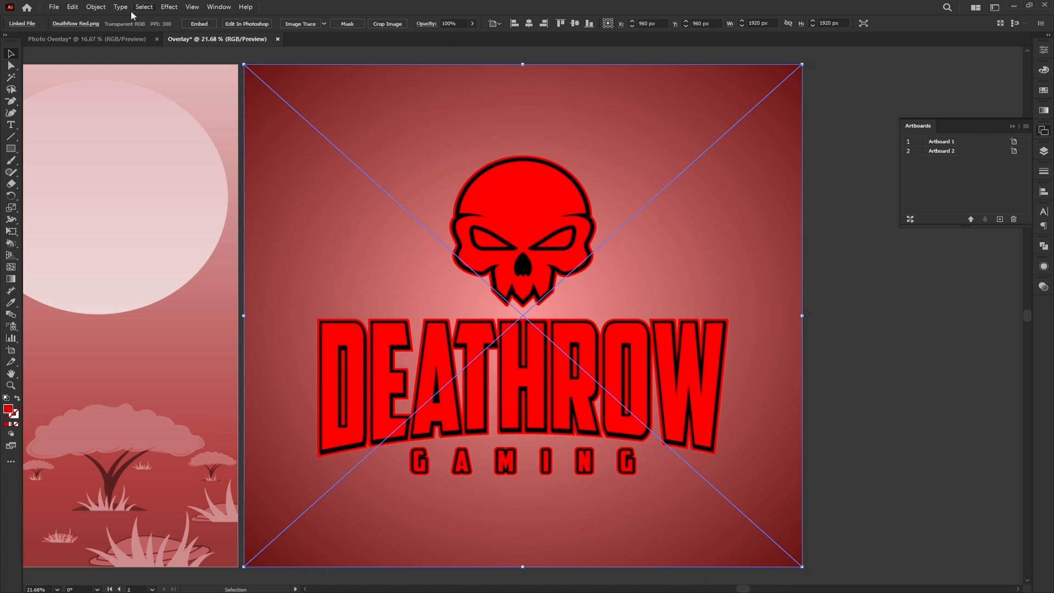
pyautogui.click(96, 7)
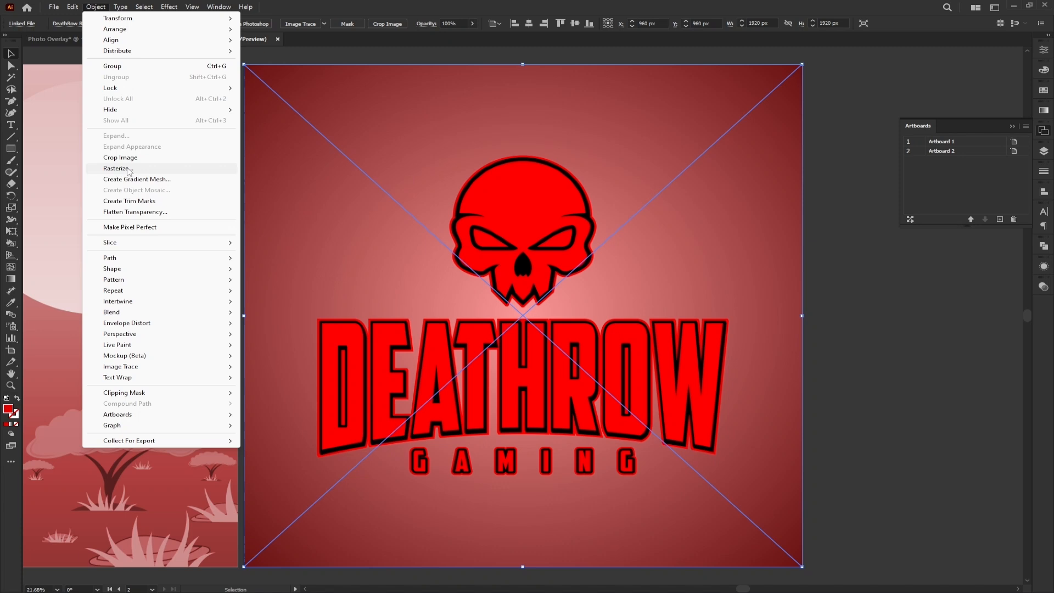
pyautogui.click(125, 169)
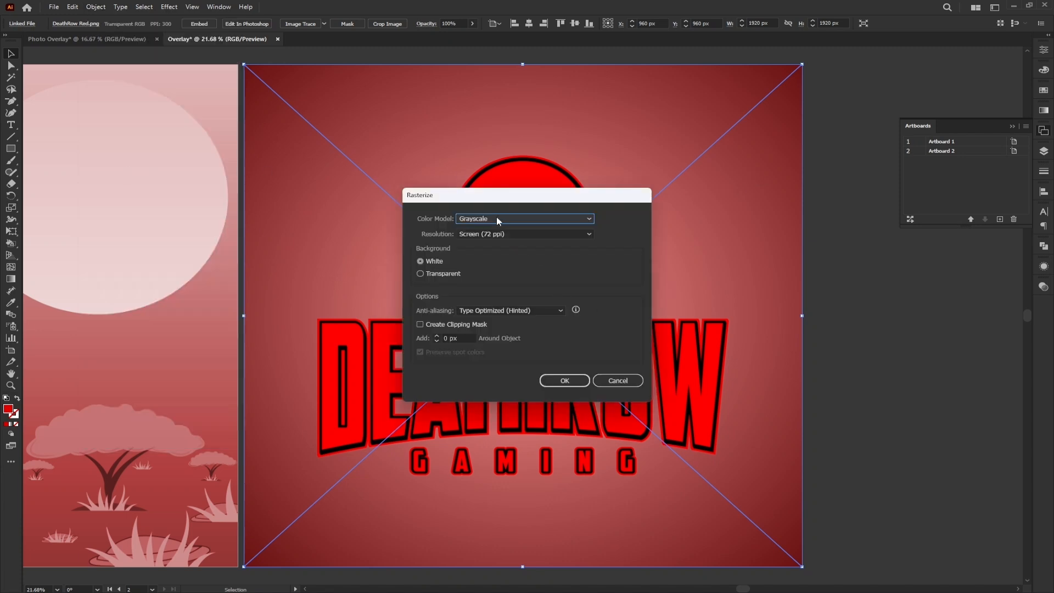
pyautogui.click(496, 217)
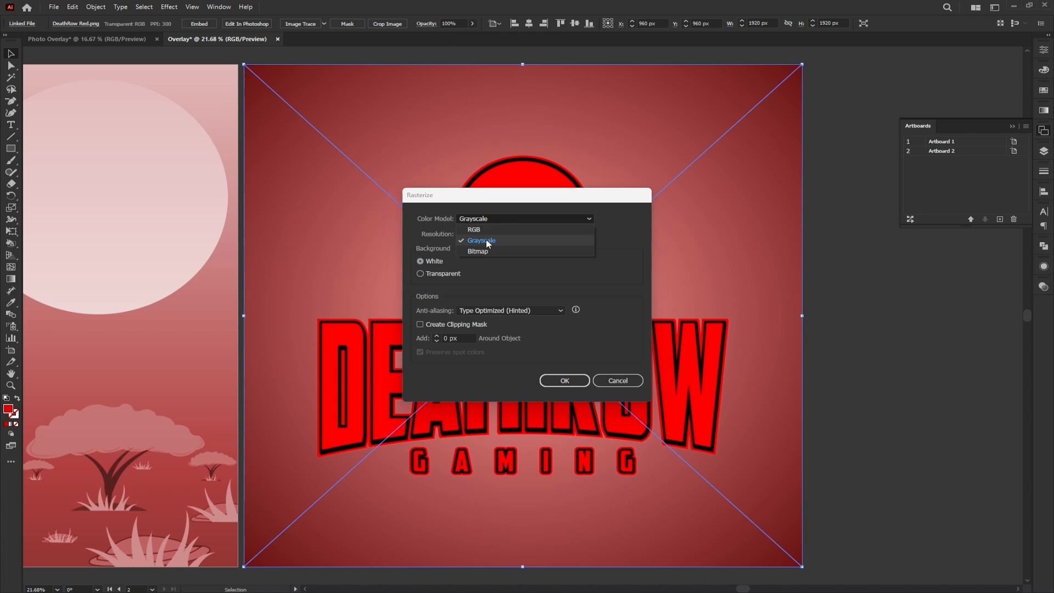
pyautogui.click(491, 242)
pyautogui.click(571, 383)
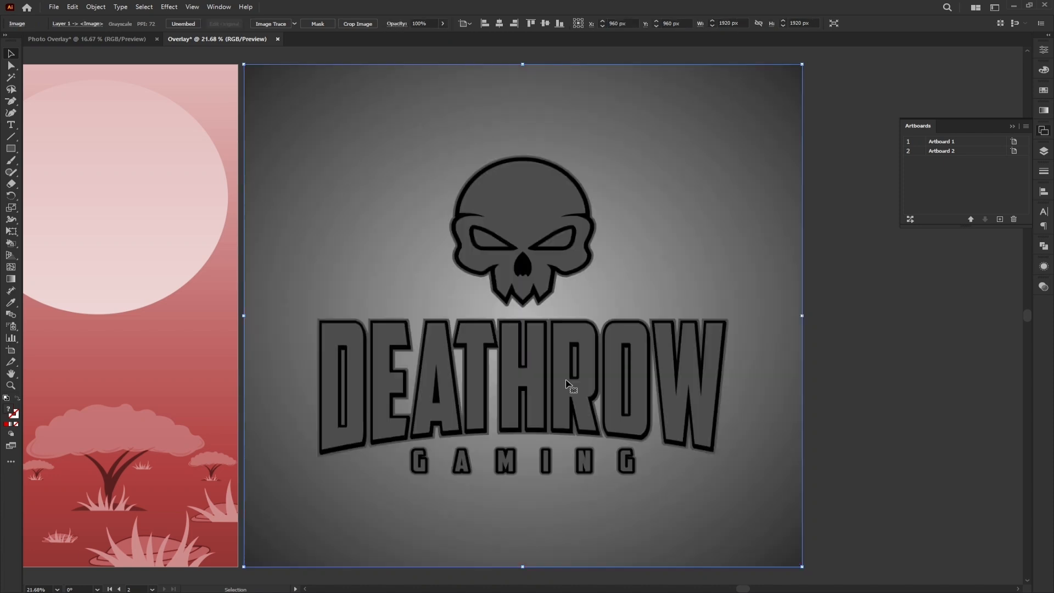
# - Cover the second artboard with a red 1920 × 1920 px rectangle and set its blending mode to Overlay
pyautogui.click(10, 149)
pyautogui.moveTo(245, 65); pyautogui.dragTo(801, 566)
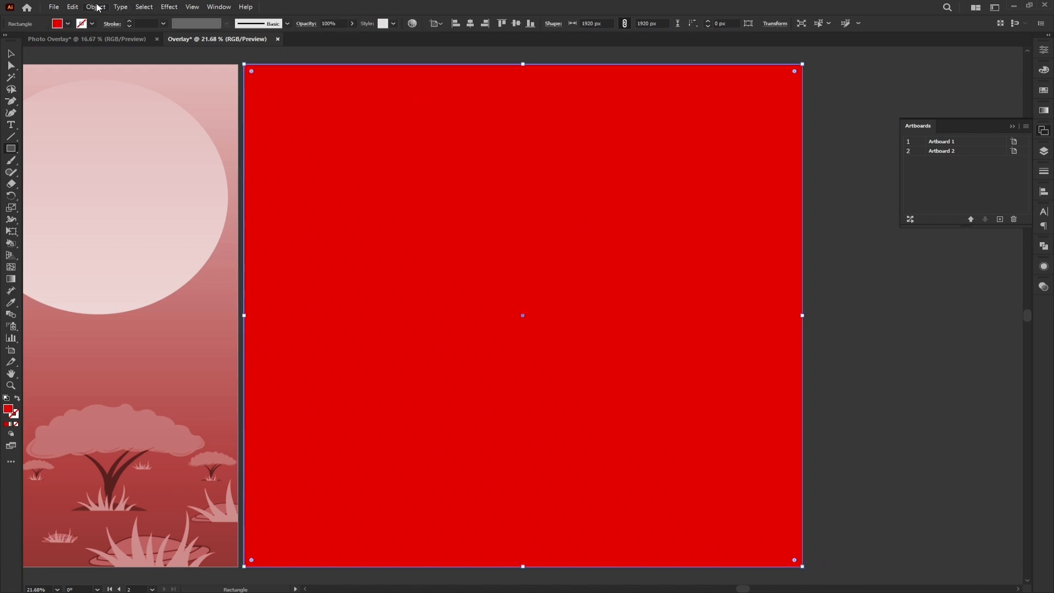
pyautogui.click(210, 7)
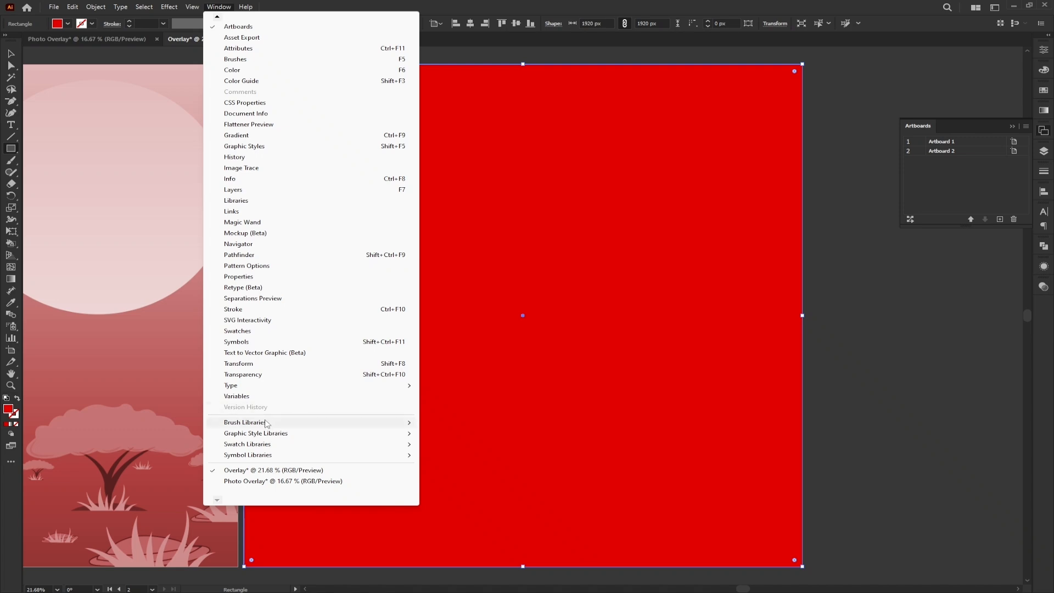
pyautogui.click(244, 375)
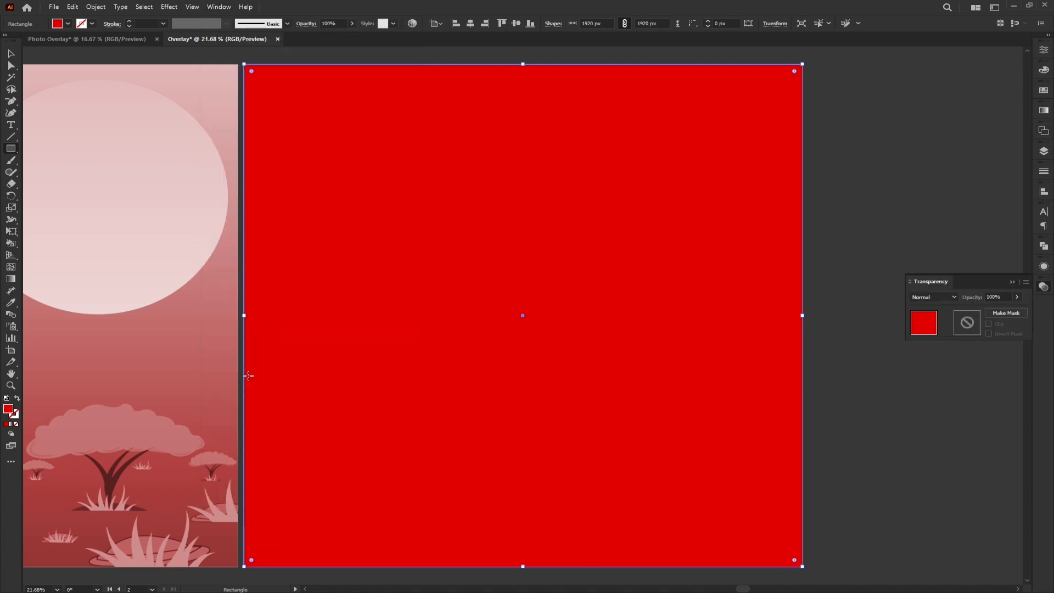
pyautogui.click(934, 297)
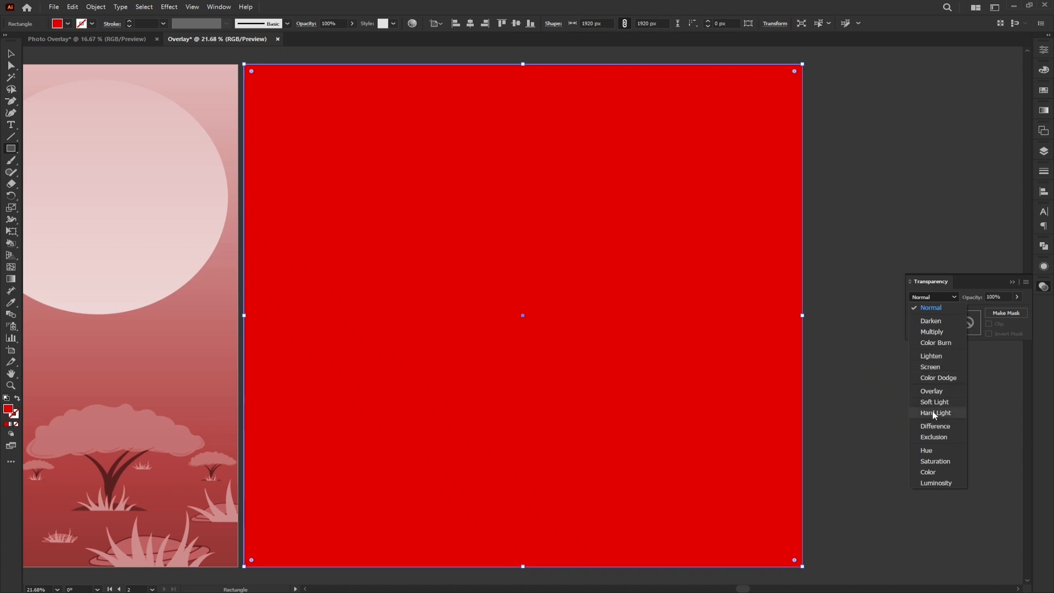
pyautogui.click(931, 391)
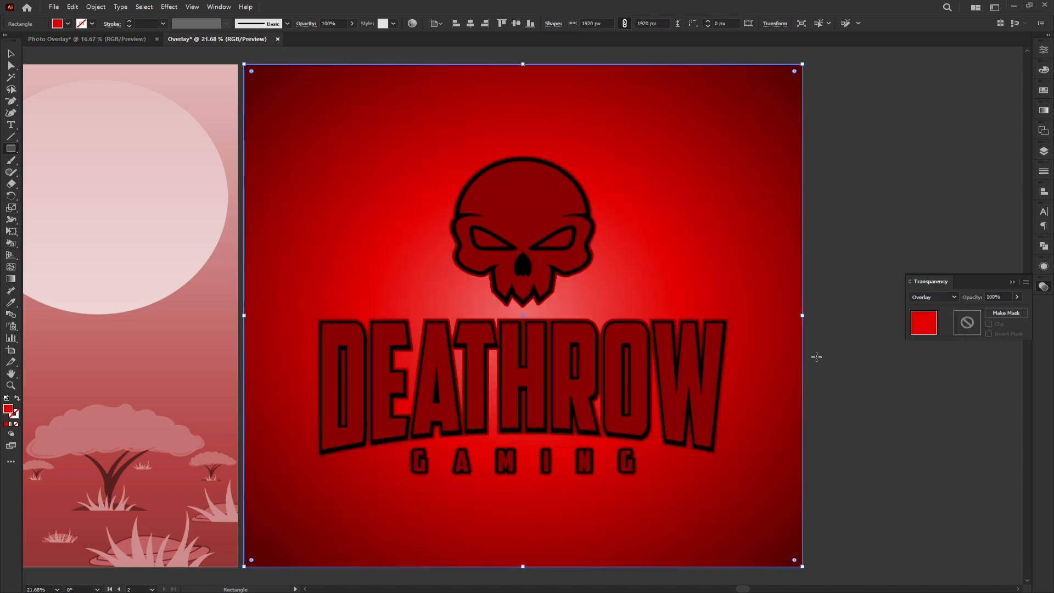
# - Try 45% opacity on the red rectangle over the DeathRow image and settle on 65%
pyautogui.click(999, 296)
pyautogui.write('45')
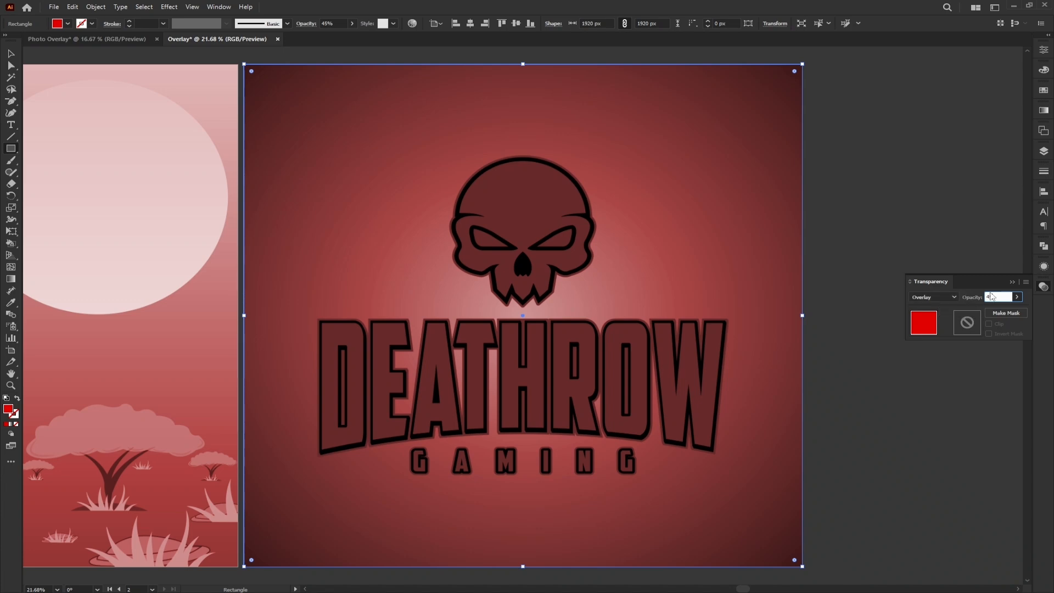
pyautogui.press('BackSpace')
pyautogui.write('65')
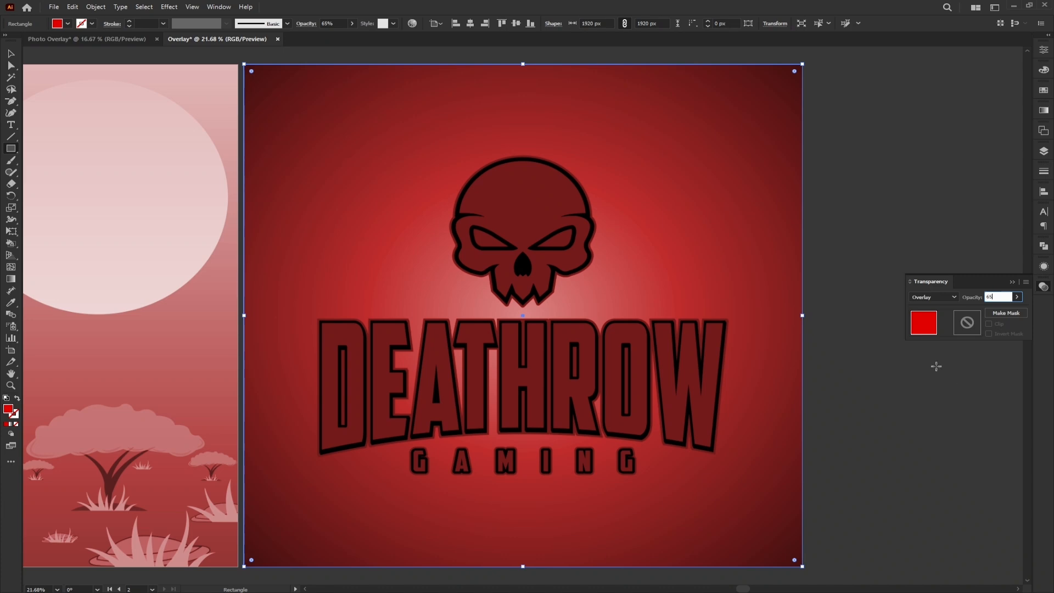
pyautogui.click(11, 53)
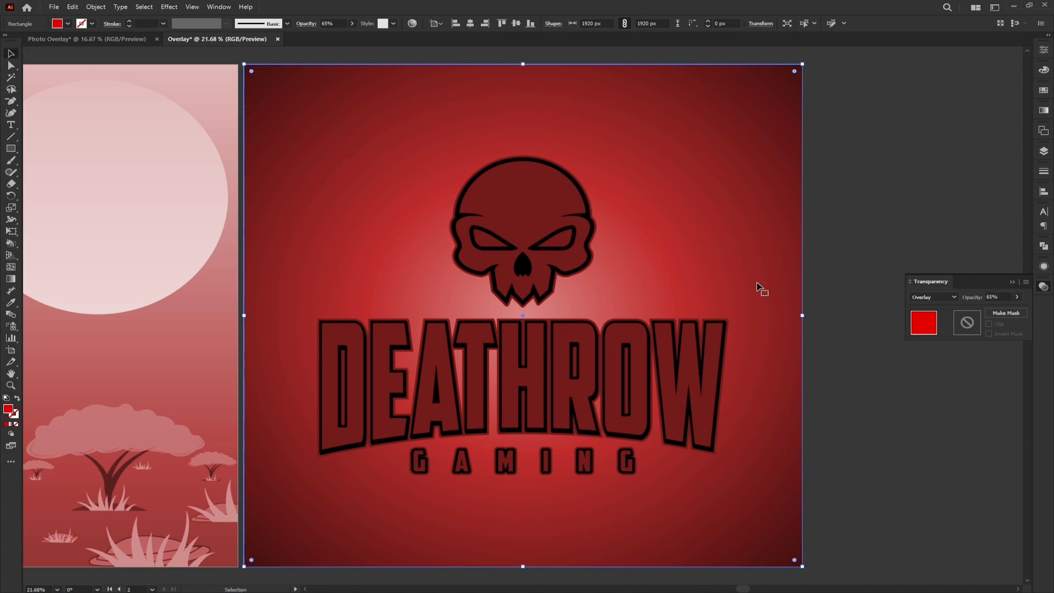
pyautogui.click(944, 426)
# - Change the fill of the overlay rectangle on the second artboard to purple #BF00E0
pyautogui.click(686, 195)
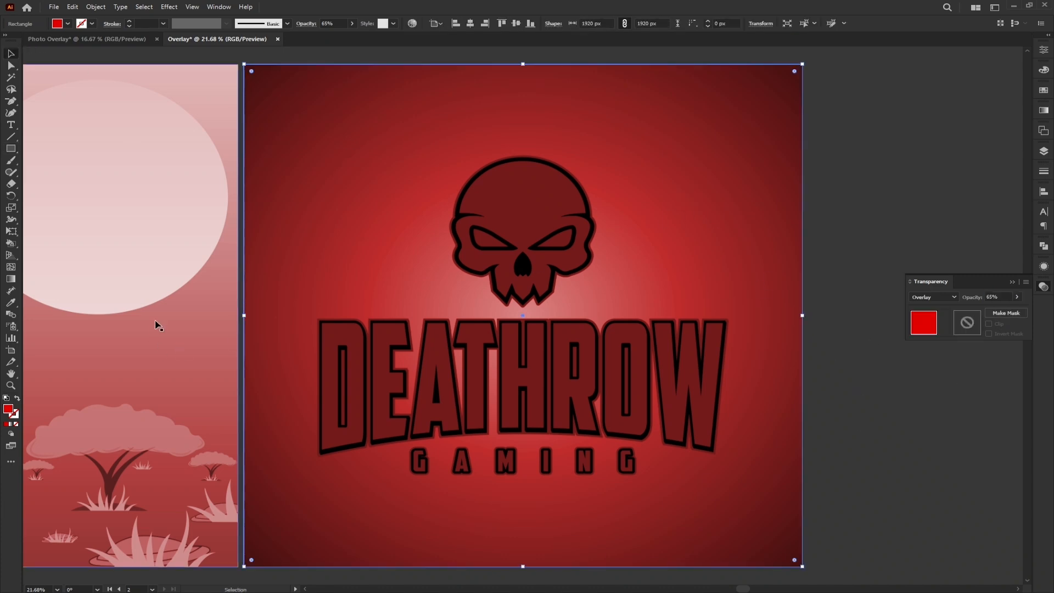
pyautogui.doubleClick(8, 409)
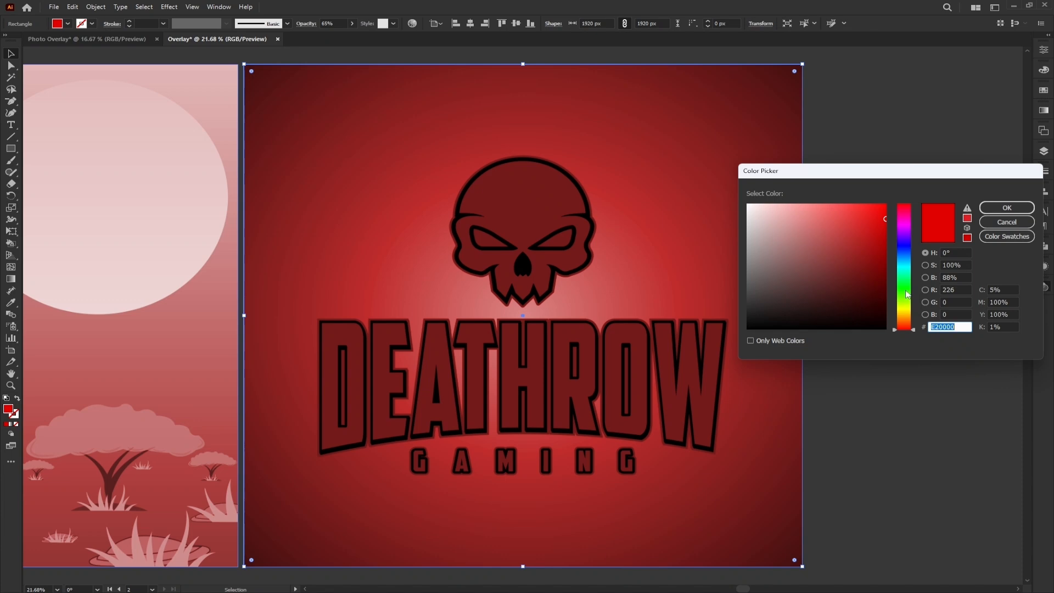
pyautogui.click(905, 232)
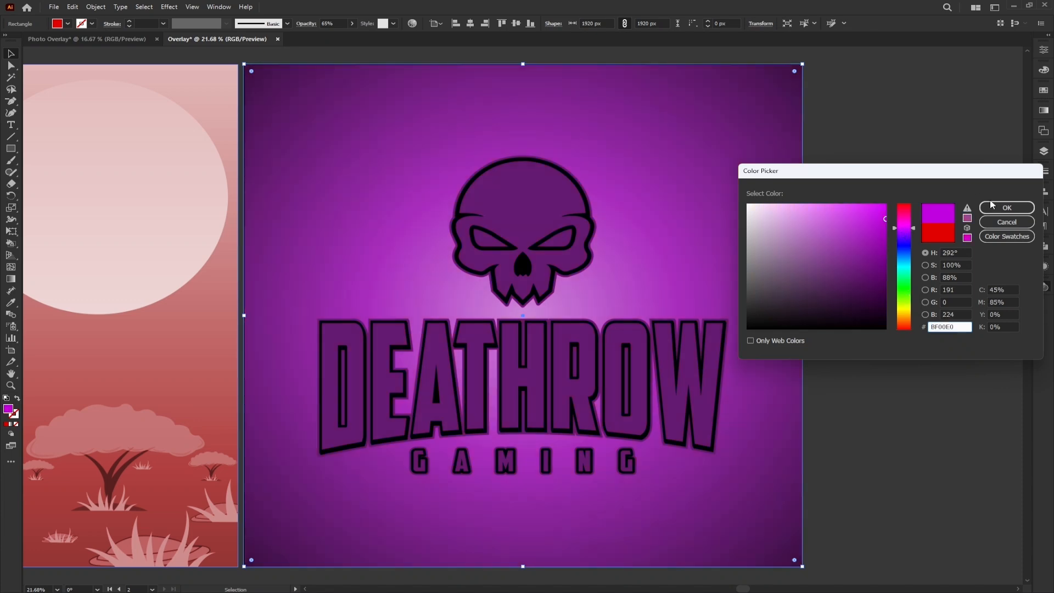
pyautogui.click(1006, 208)
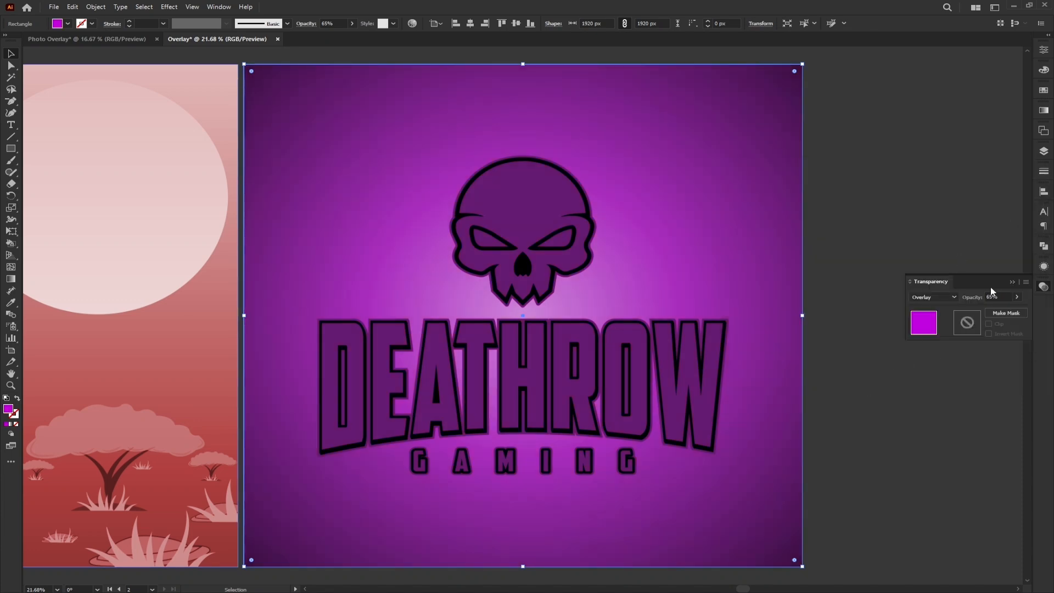
# - Change the fill of the overlay rectangle on the second artboard to turquoise #00DDC2
pyautogui.click(1014, 281)
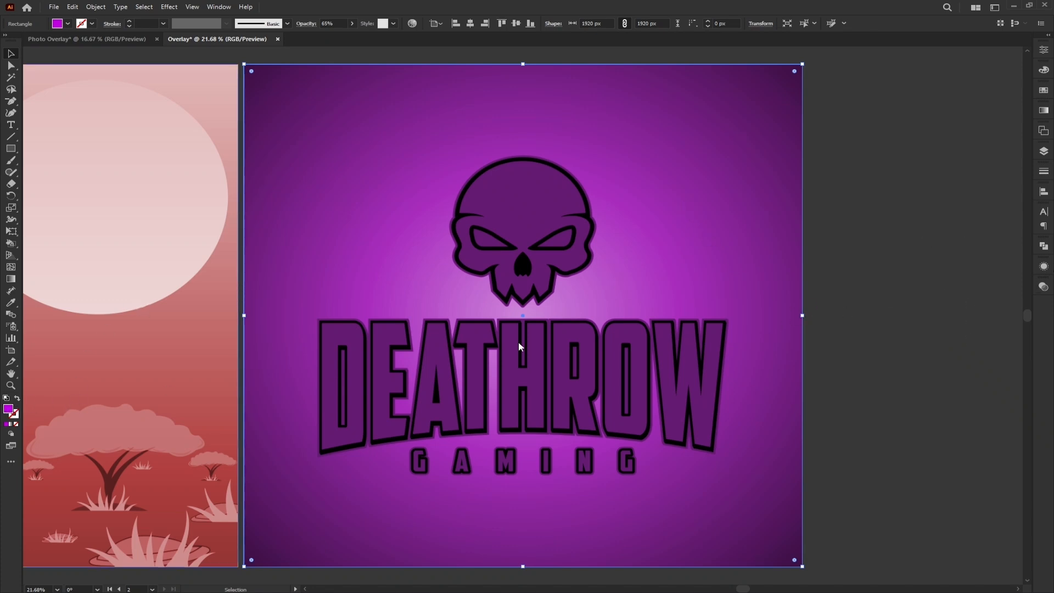
pyautogui.click(907, 290)
pyautogui.click(903, 264)
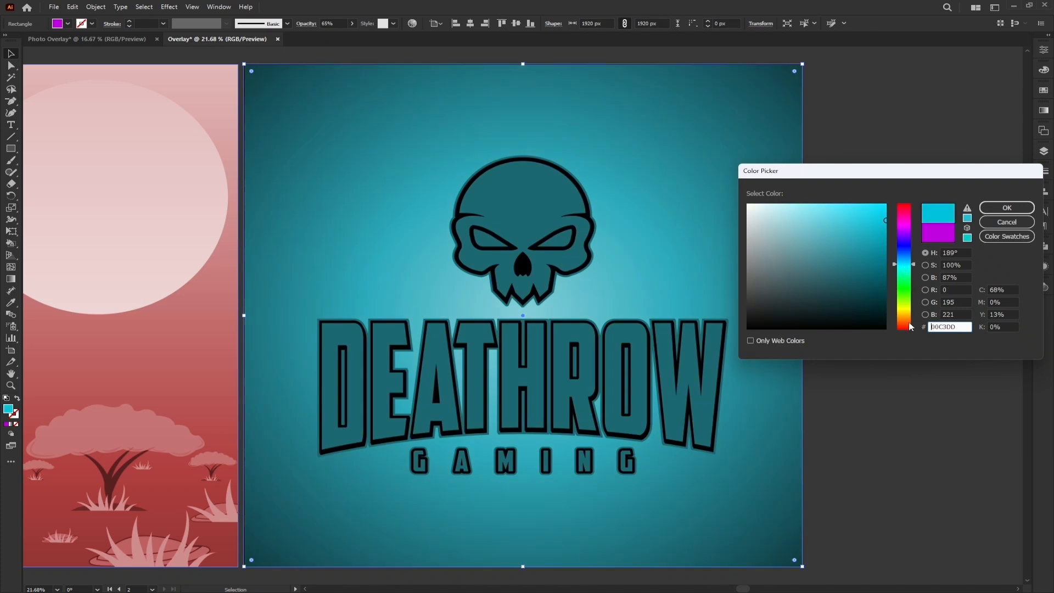
pyautogui.click(907, 327)
pyautogui.click(907, 273)
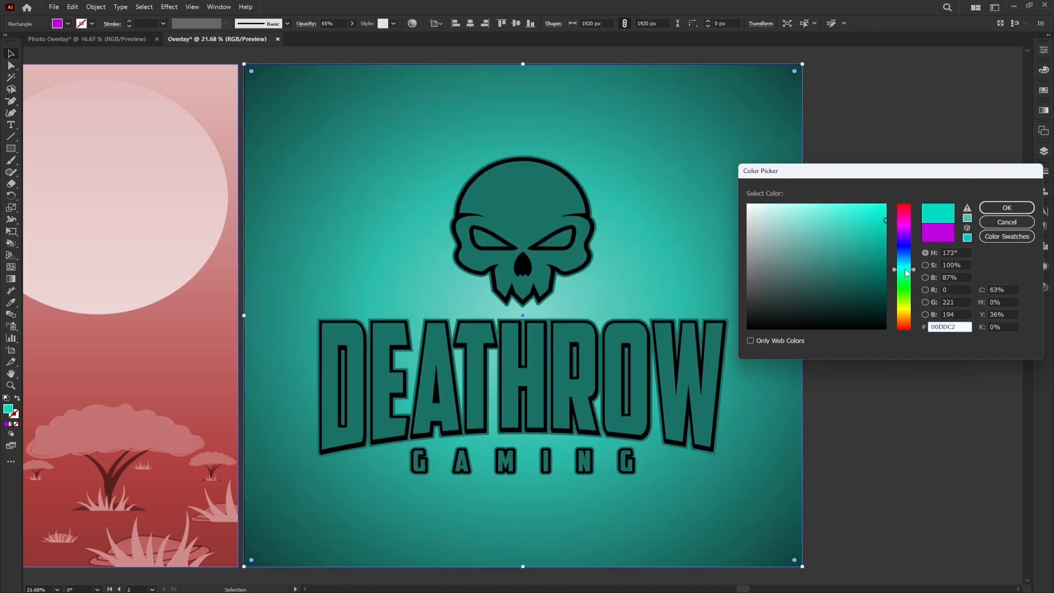
pyautogui.click(1019, 210)
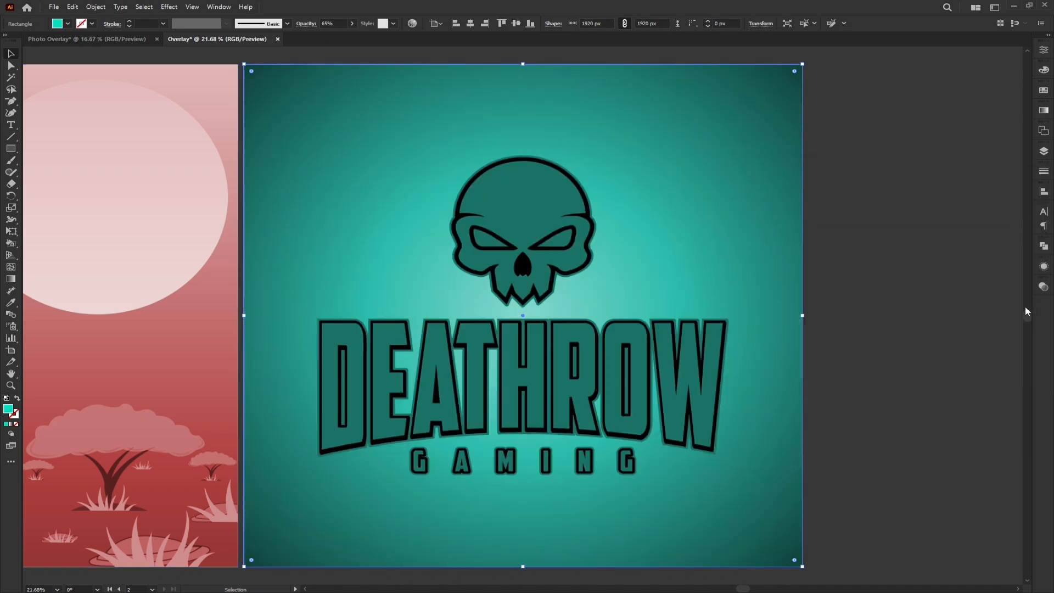
# - Try the Multiply blending mode on the turquoise rectangle covering the DeathRow image
pyautogui.click(1045, 287)
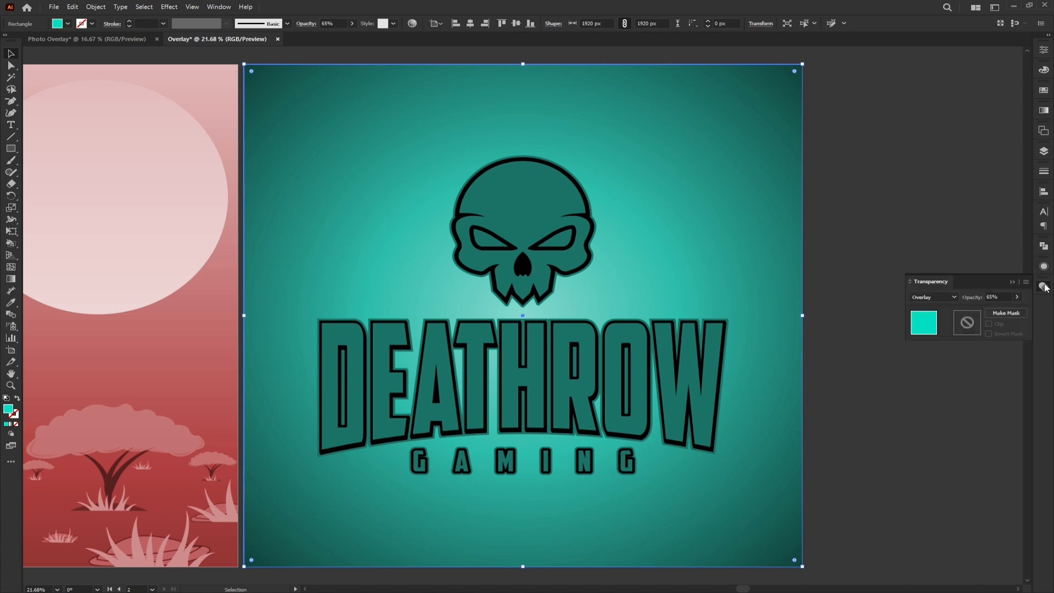
pyautogui.click(933, 297)
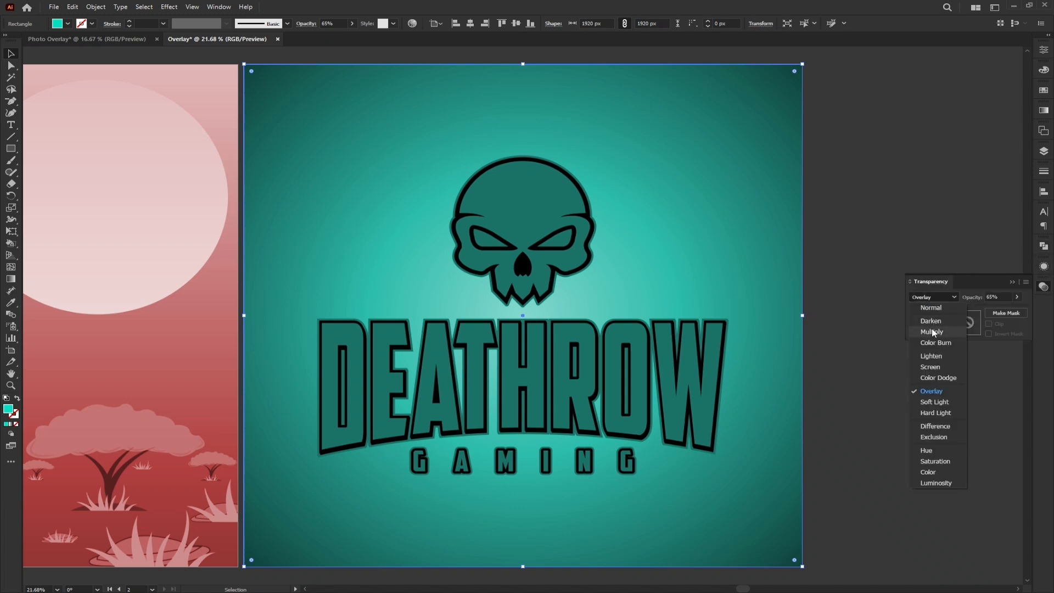
pyautogui.click(932, 332)
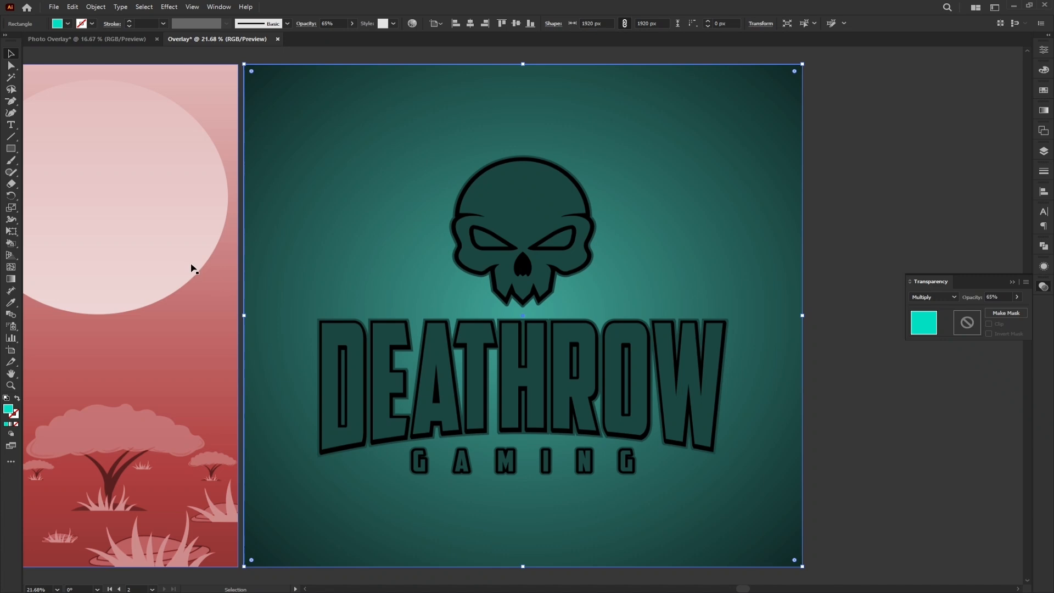
# - Try the Multiply blending mode on the red rectangle covering the Afrikan Beauty image on the first artboard
pyautogui.moveTo(162, 263); pyautogui.dragTo(659, 251)
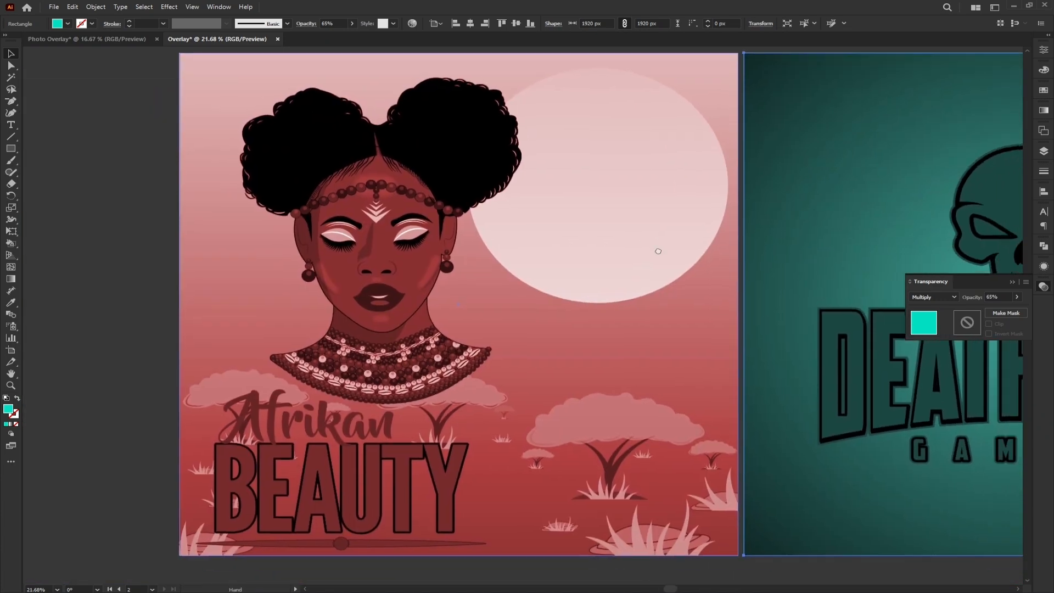
pyautogui.click(548, 249)
pyautogui.click(921, 297)
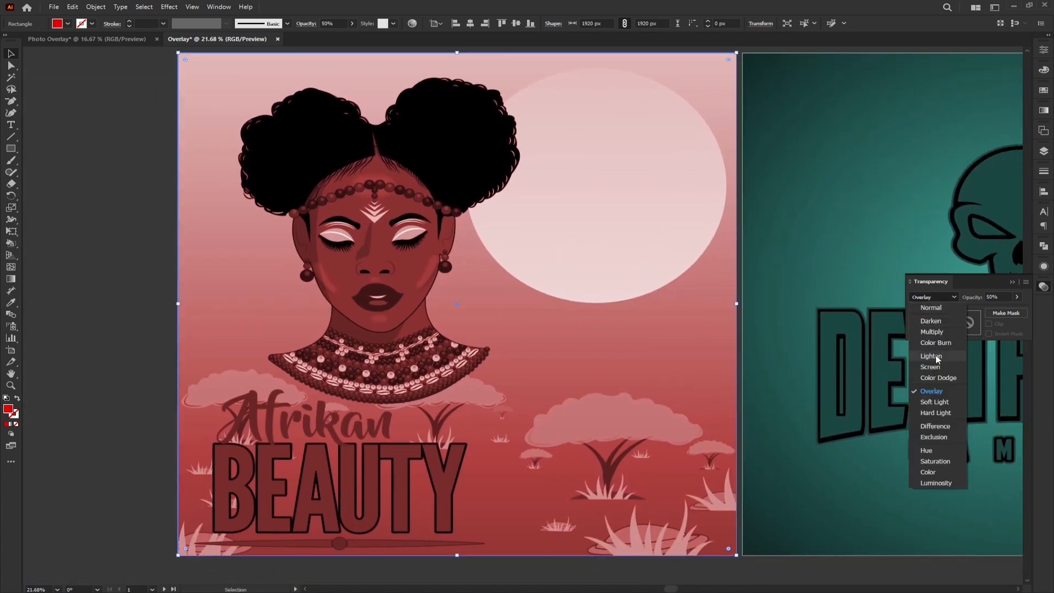
pyautogui.click(928, 333)
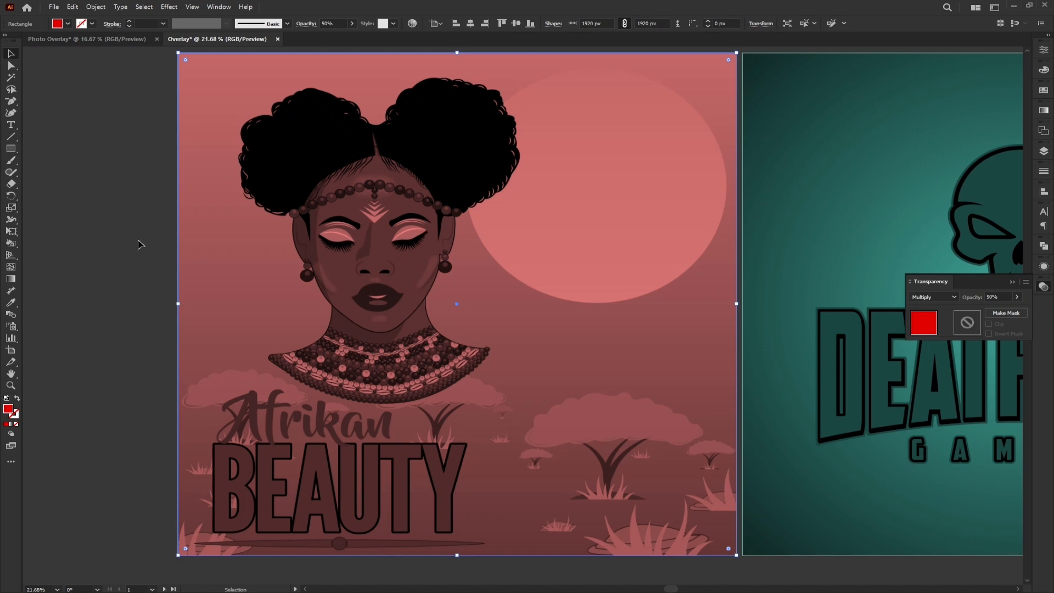
pyautogui.click(94, 238)
# - Try the Overlay blending mode on the red rectangle over the Afrikan Beauty image and settle on Color
pyautogui.click(407, 248)
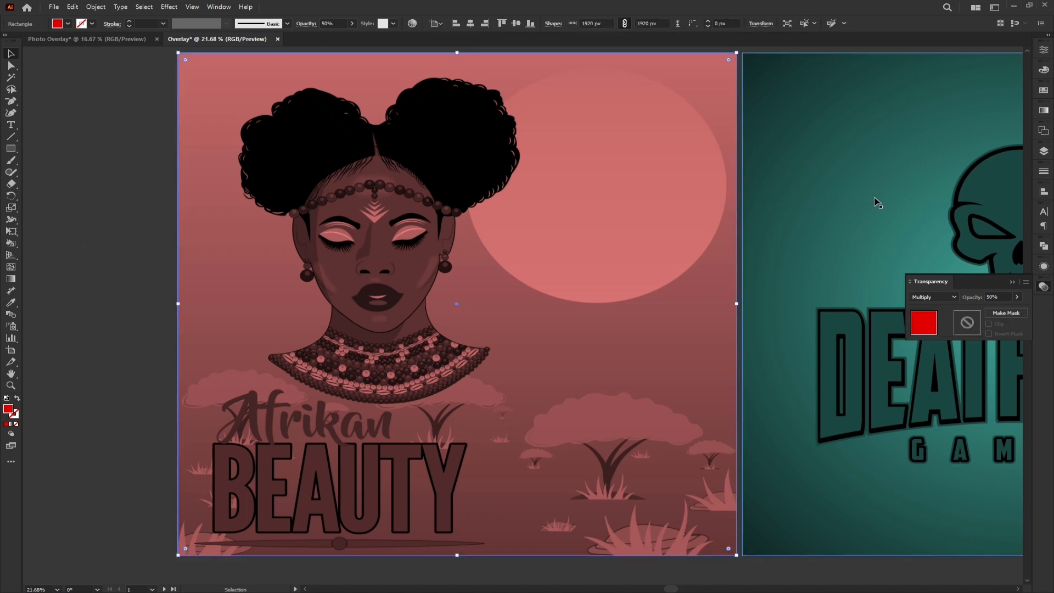
pyautogui.click(941, 297)
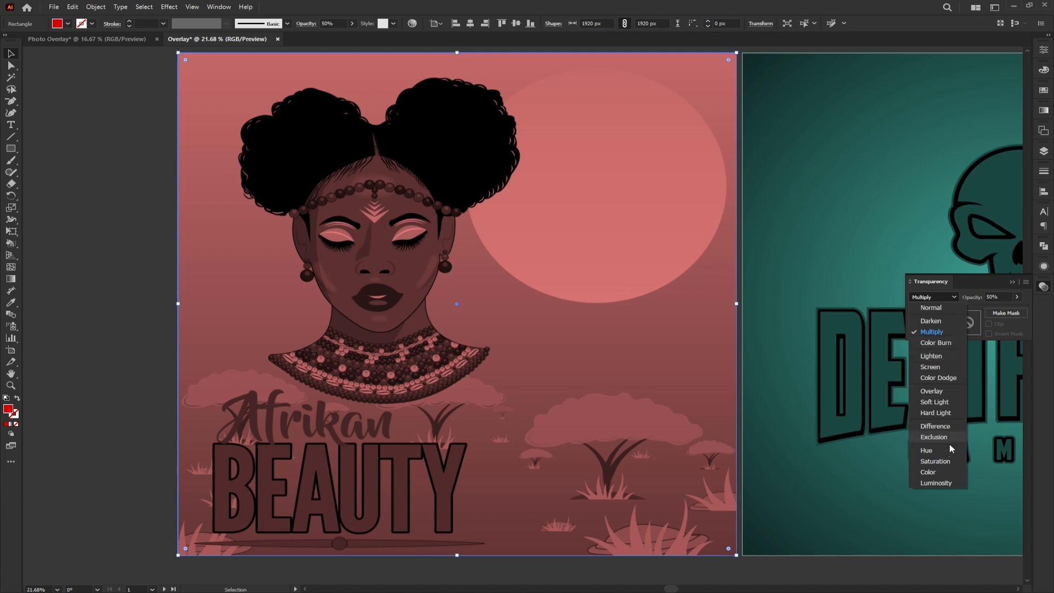
pyautogui.click(930, 391)
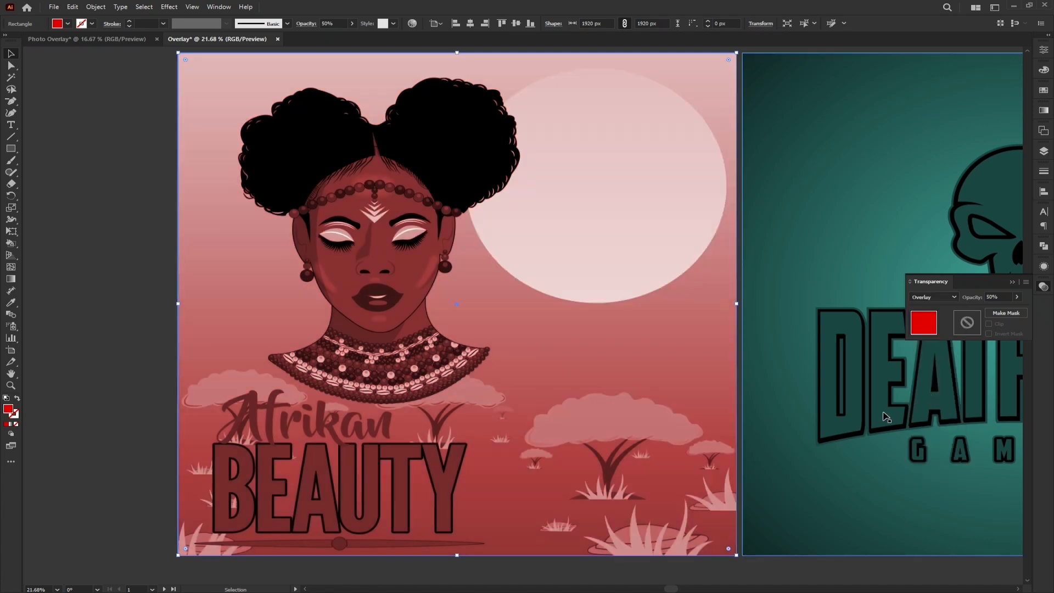
pyautogui.click(931, 298)
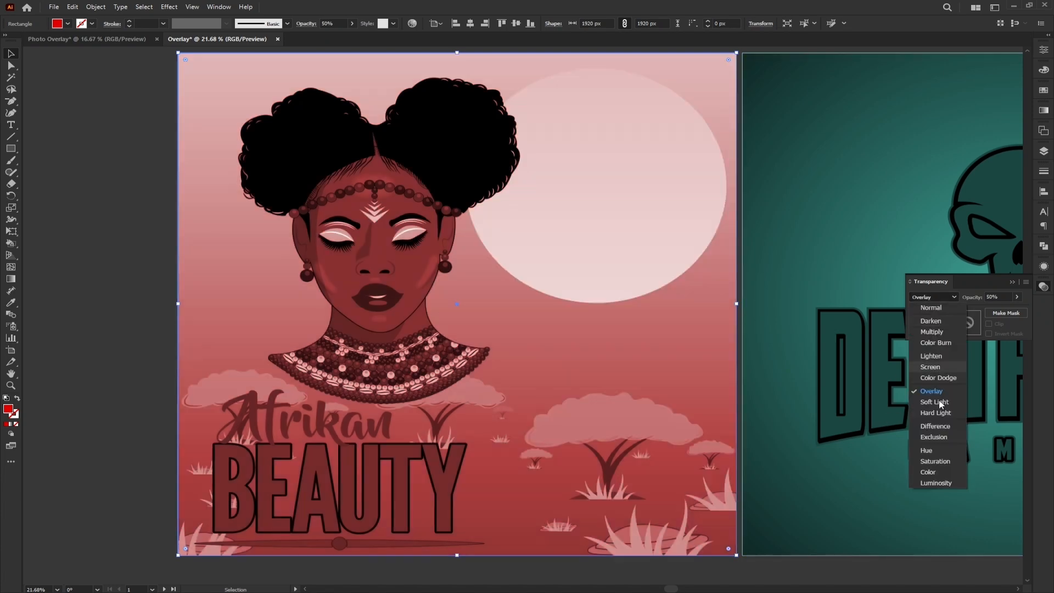
pyautogui.click(934, 472)
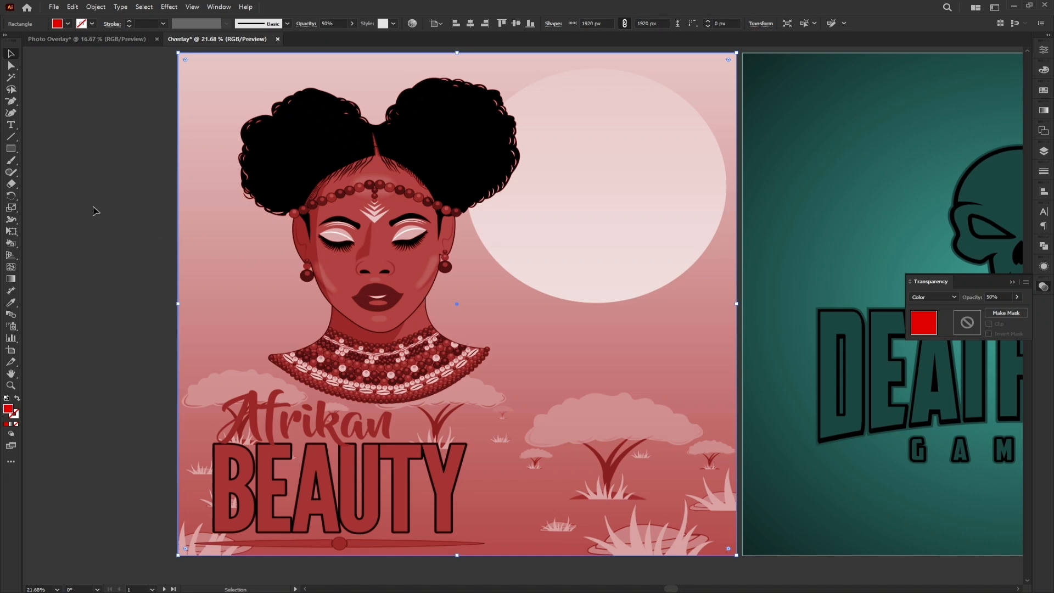
pyautogui.click(94, 211)
# - Try the Overlay blending mode on the turquoise rectangle over the DeathRow image and settle on Color
pyautogui.hscroll(10, 605, 252)
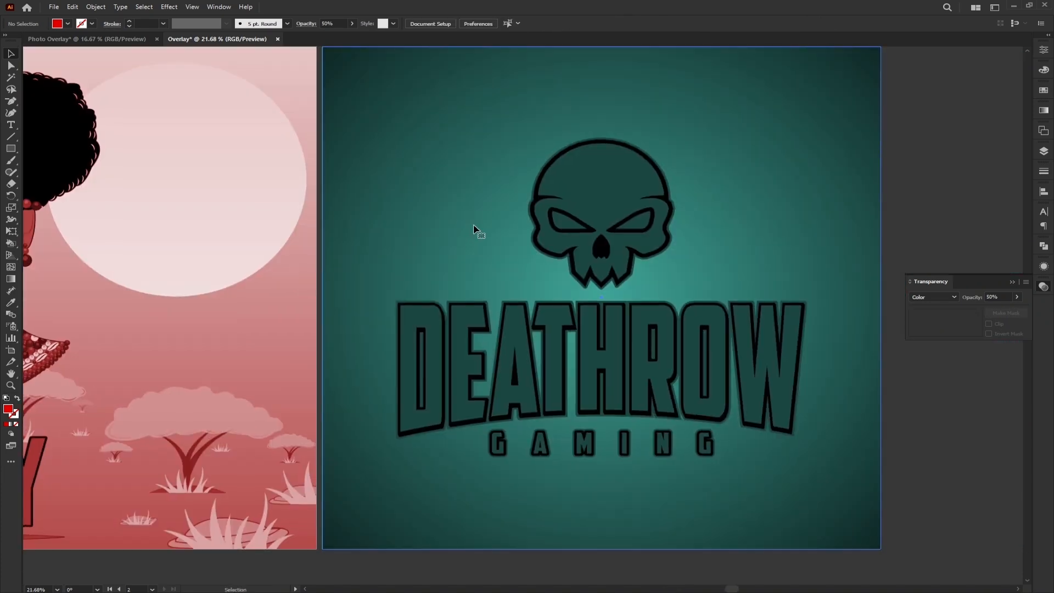
pyautogui.click(473, 229)
pyautogui.click(940, 298)
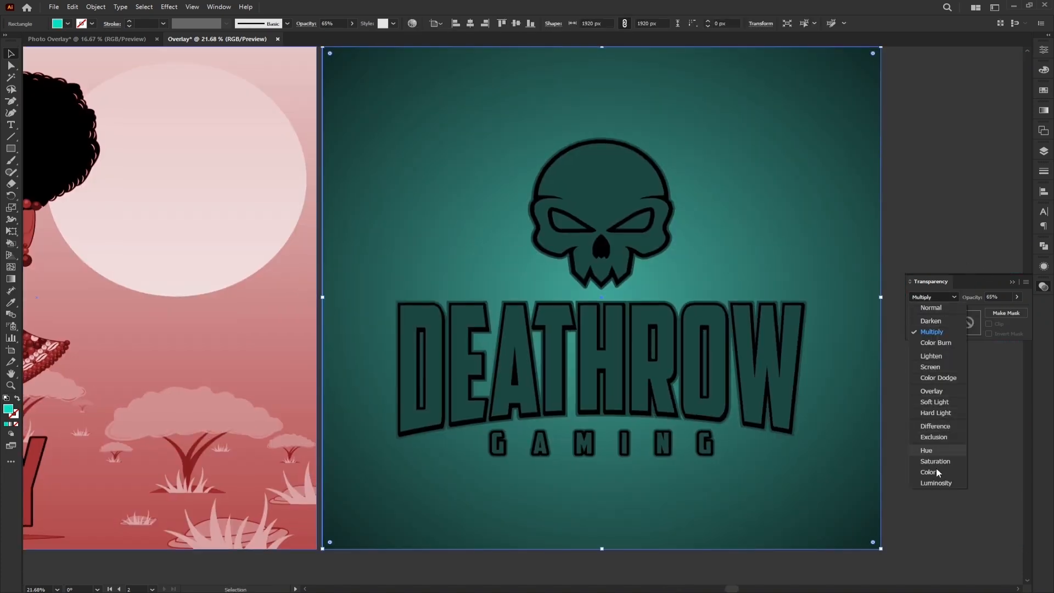
pyautogui.click(931, 393)
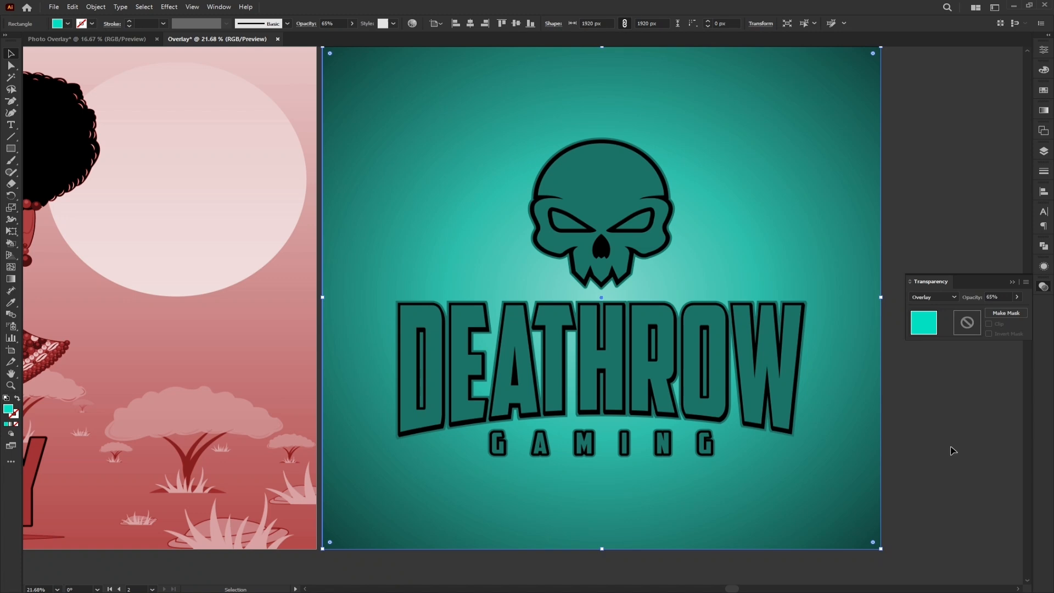
pyautogui.click(944, 299)
pyautogui.click(933, 474)
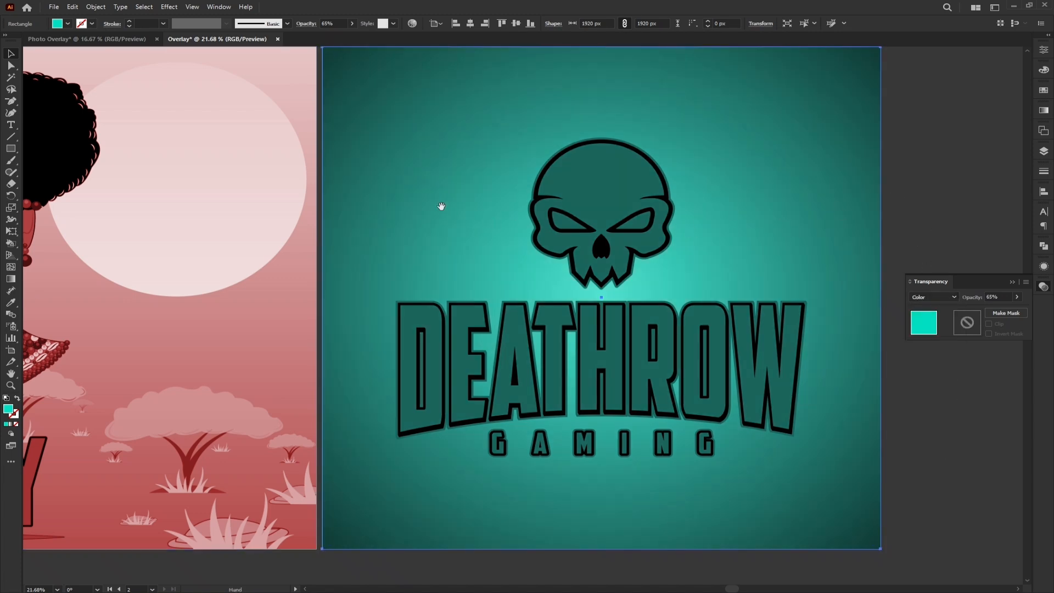
pyautogui.moveTo(440, 207); pyautogui.dragTo(565, 212)
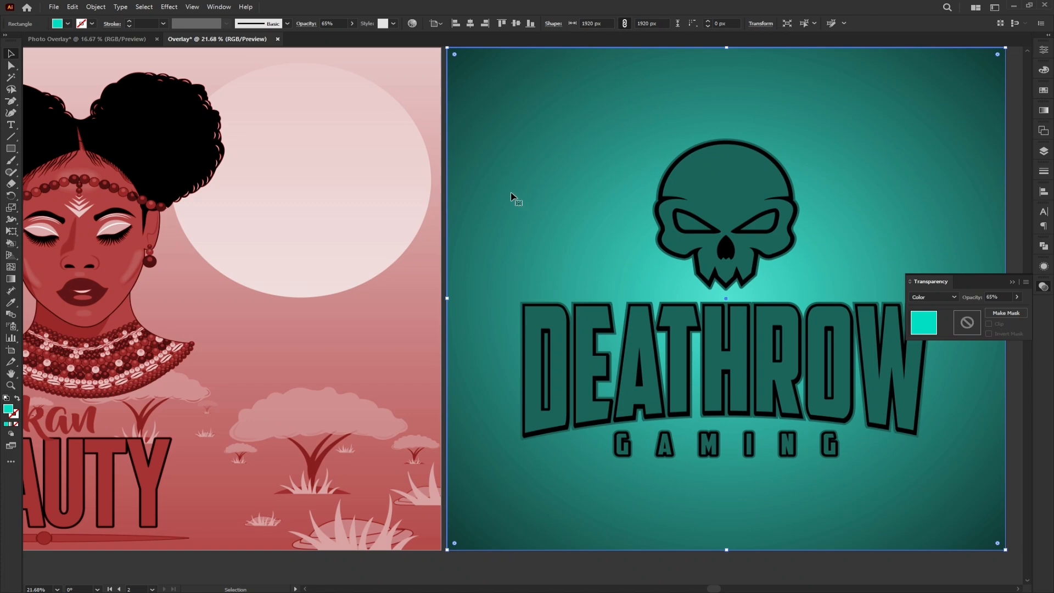
pyautogui.scroll(-1, 511, 193)
pyautogui.moveTo(504, 226); pyautogui.dragTo(537, 261)
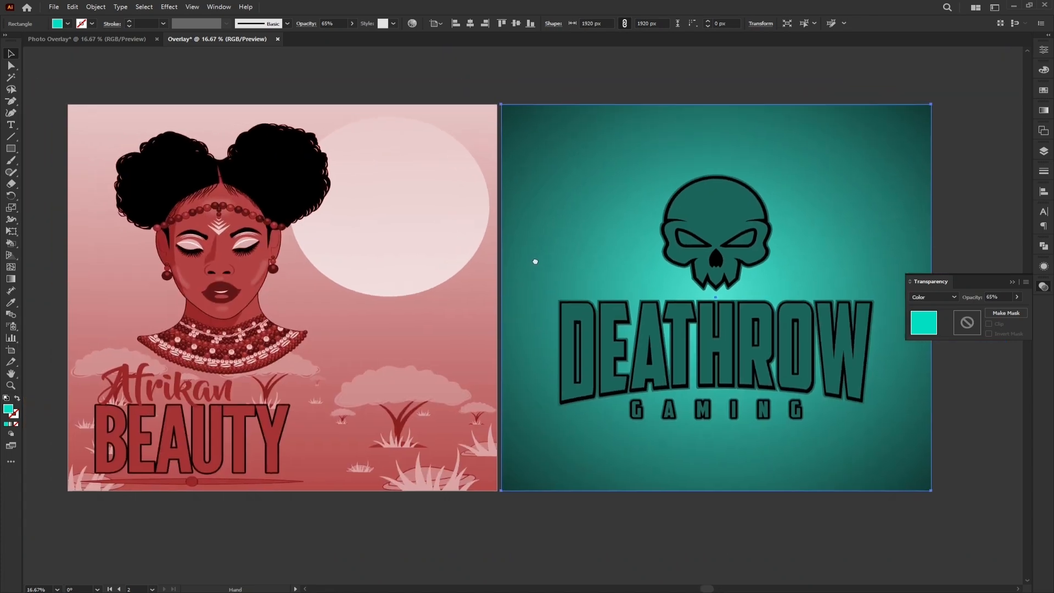